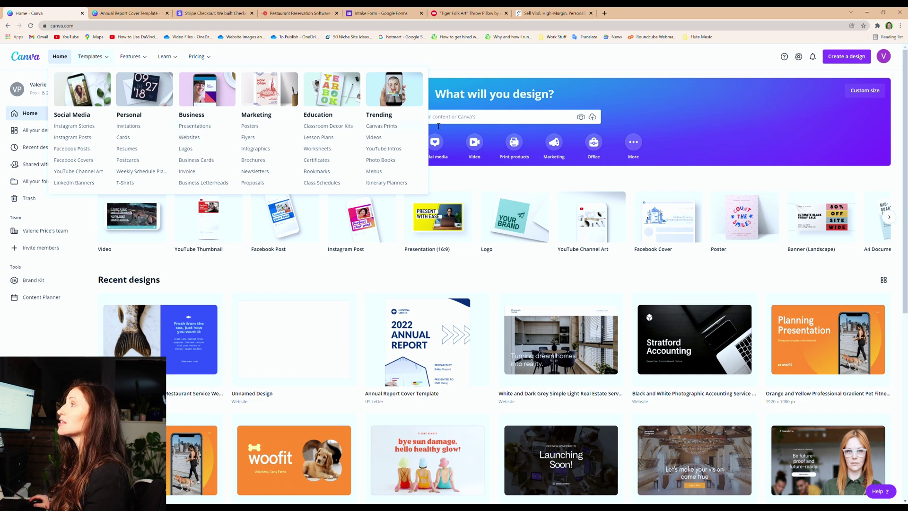
# Search Canva for 'websites' to list the 261 website templates
pyautogui.click(452, 119)
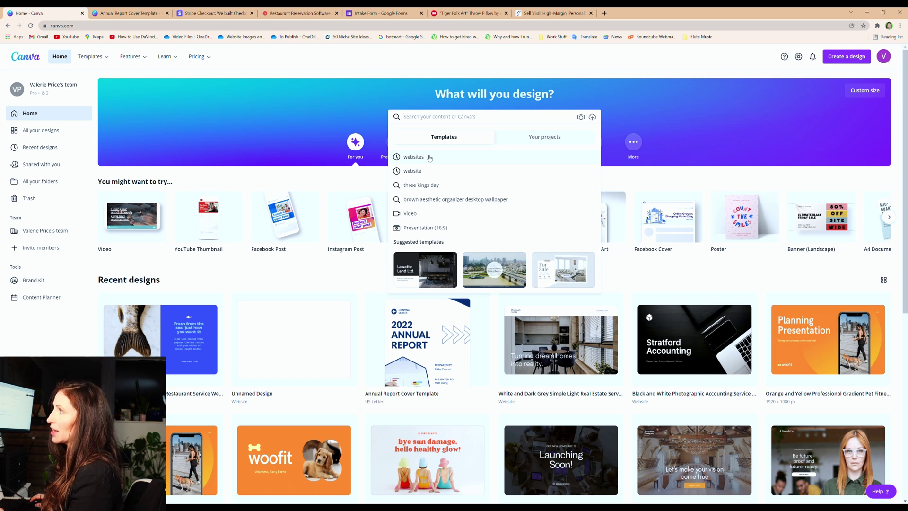
pyautogui.click(414, 157)
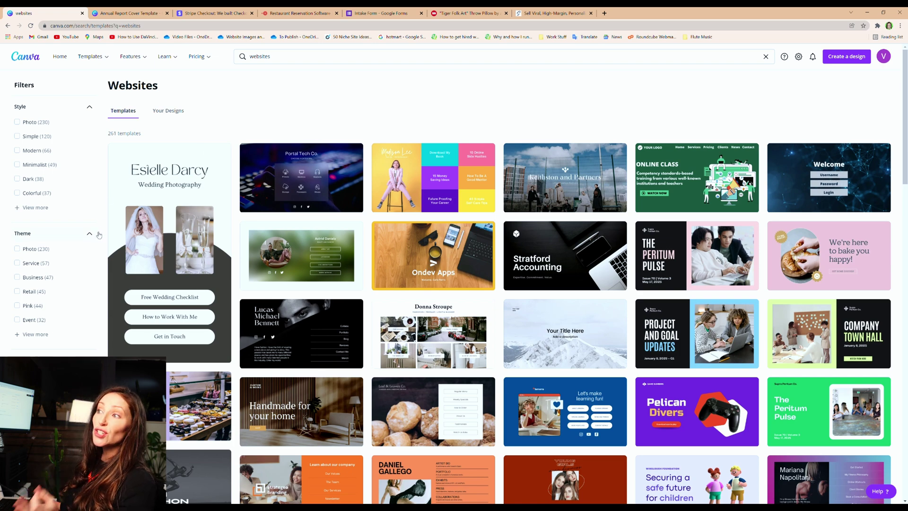
# Expand the Theme filters to browse categories like Business, Restaurant and Wedding
pyautogui.click(34, 334)
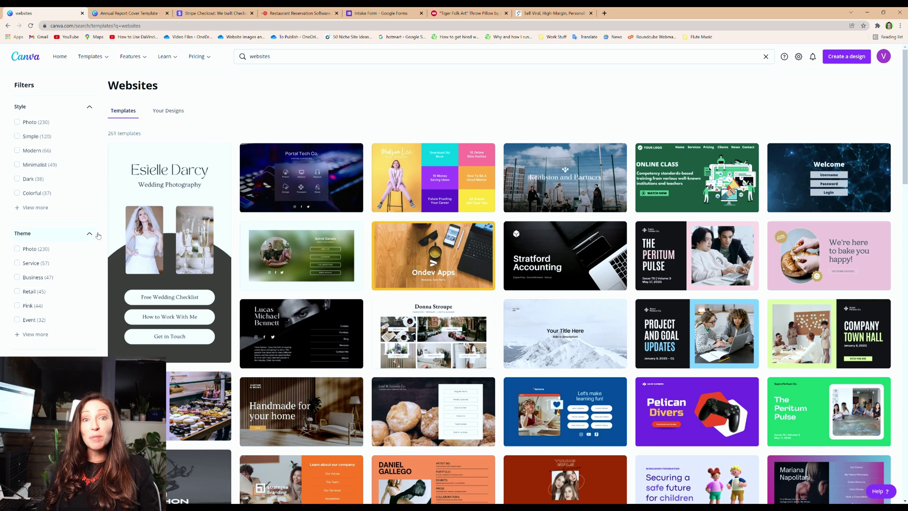
pyautogui.click(44, 335)
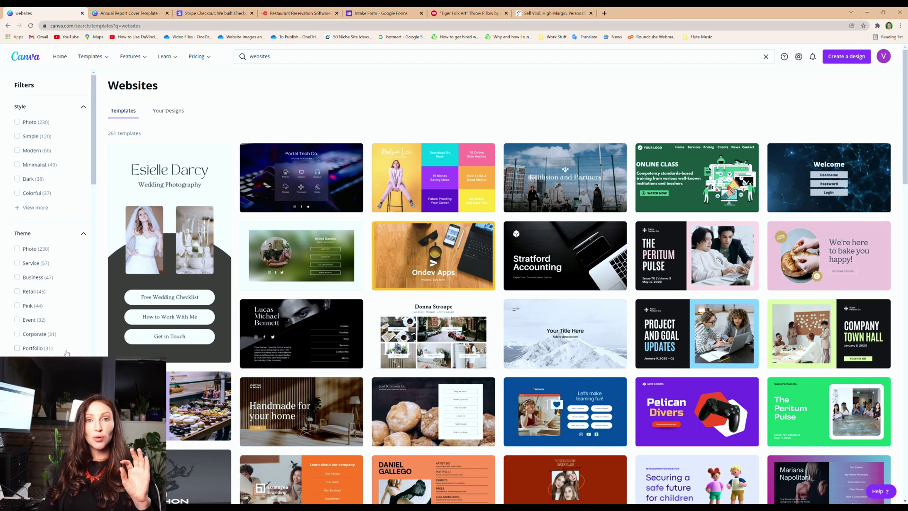
pyautogui.scroll(-2, 65, 351)
pyautogui.scroll(-2, 63, 351)
pyautogui.scroll(-5, 62, 352)
pyautogui.scroll(2, 62, 351)
pyautogui.scroll(2, 61, 351)
pyautogui.scroll(1, 62, 351)
pyautogui.scroll(1, 62, 352)
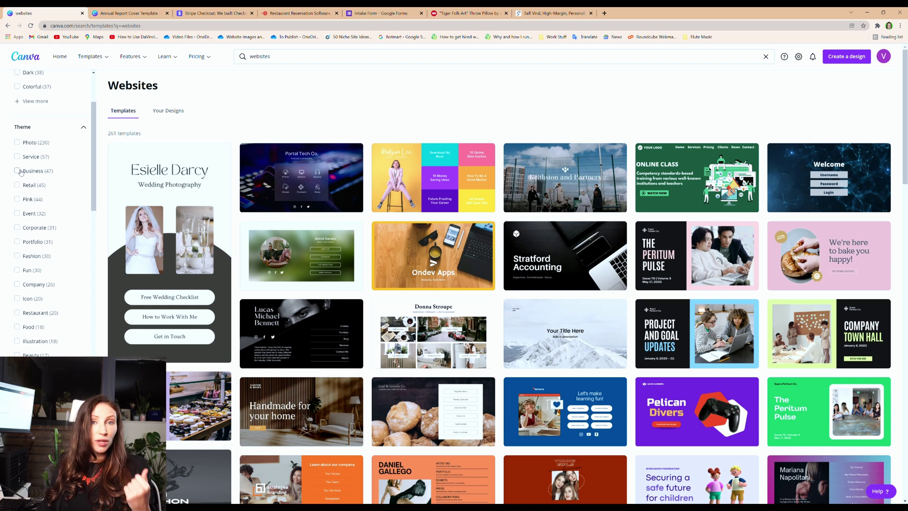
pyautogui.click(18, 171)
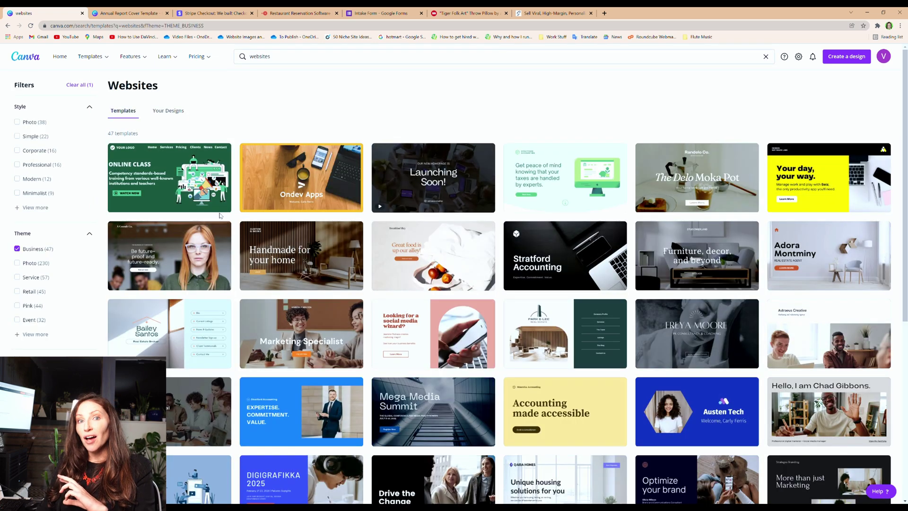
pyautogui.moveTo(300, 256)
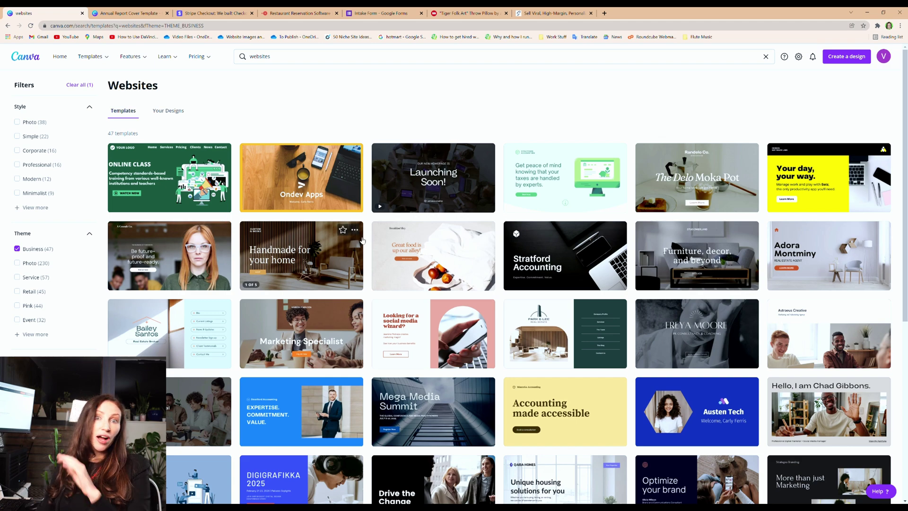
pyautogui.scroll(-2, 362, 242)
pyautogui.scroll(-2, 362, 242)
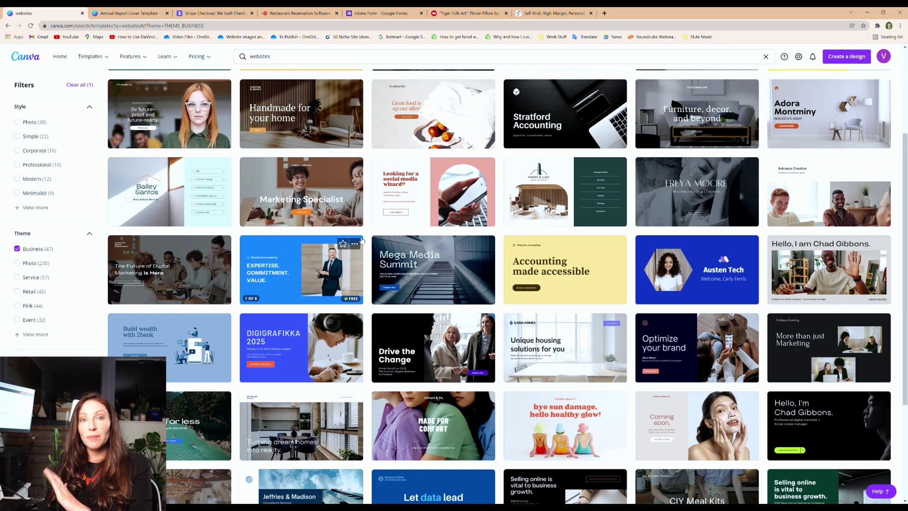
pyautogui.scroll(-2, 362, 242)
pyautogui.scroll(-1, 362, 242)
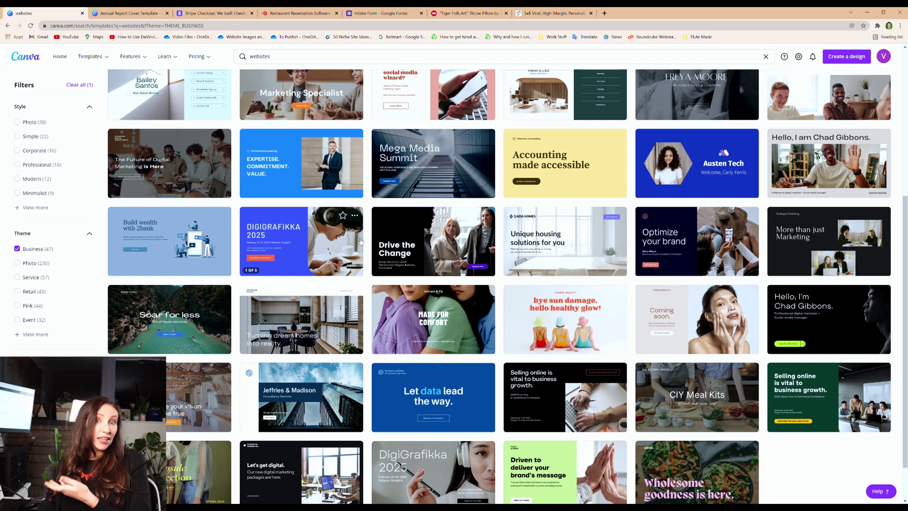
pyautogui.scroll(-1, 361, 241)
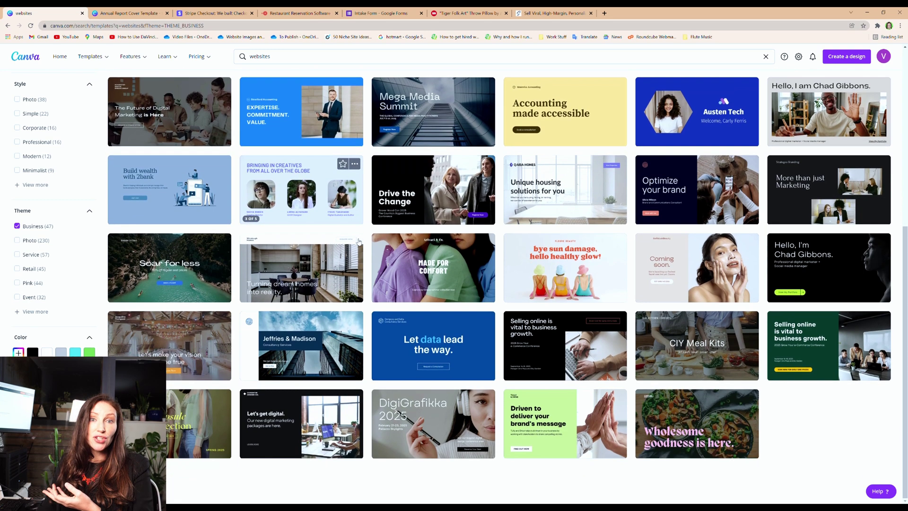
pyautogui.hotkey('alt', 'Left')
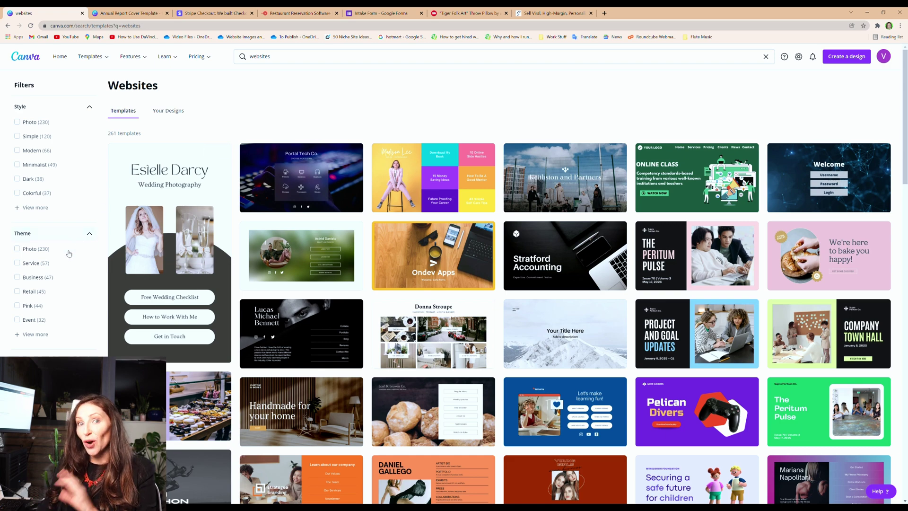
pyautogui.click(36, 334)
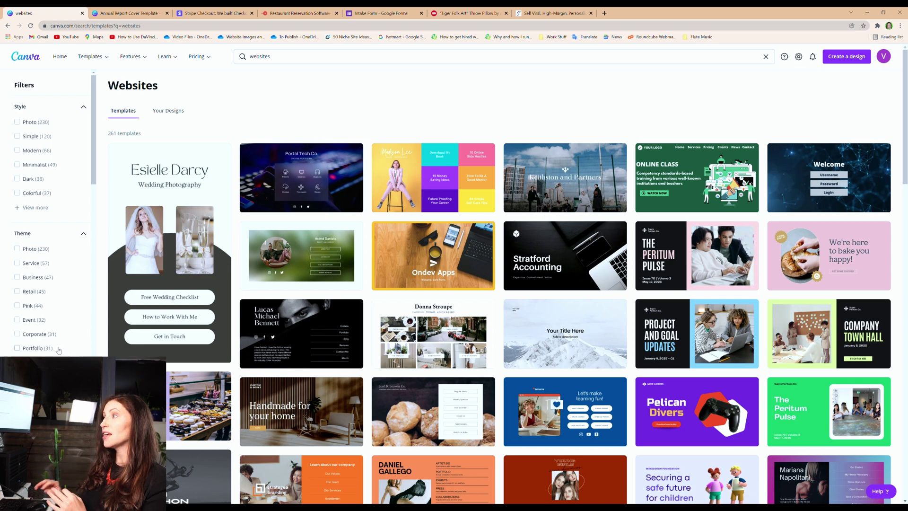
pyautogui.scroll(-3, 65, 348)
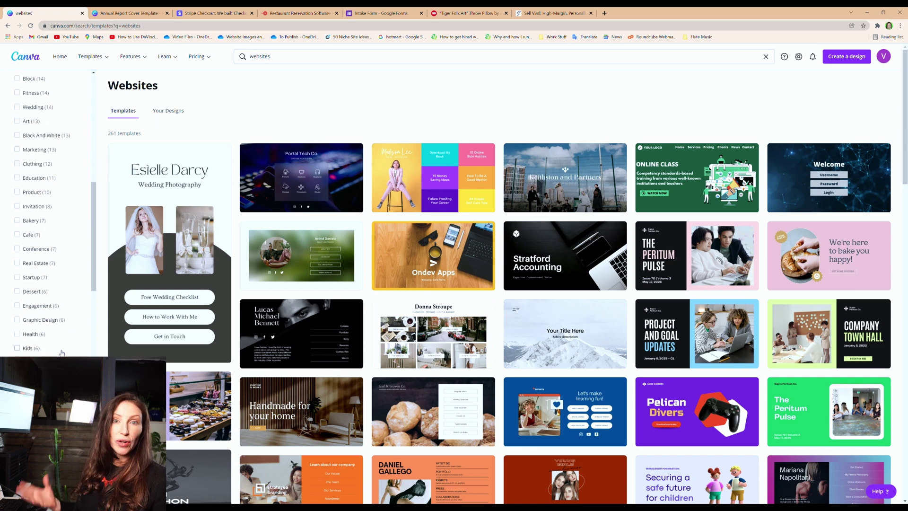
pyautogui.scroll(-2, 62, 352)
pyautogui.scroll(2, 62, 352)
pyautogui.scroll(1, 50, 249)
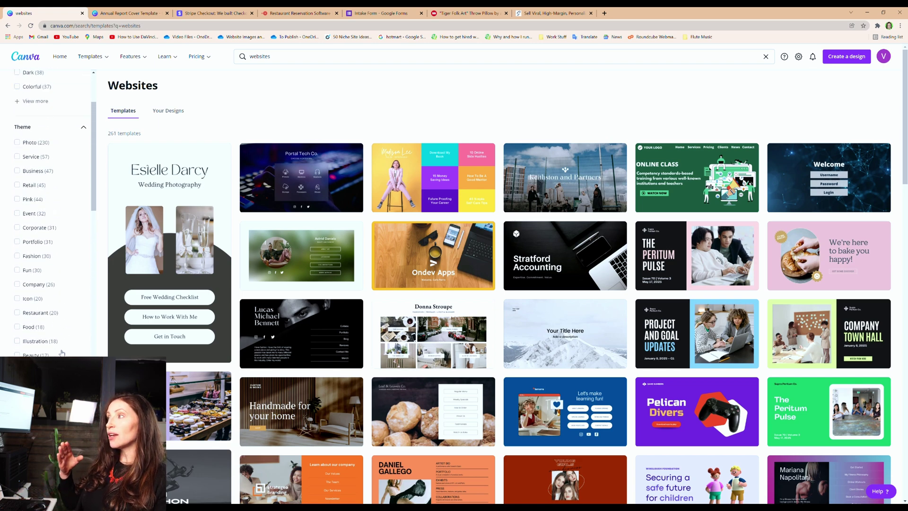
pyautogui.click(18, 171)
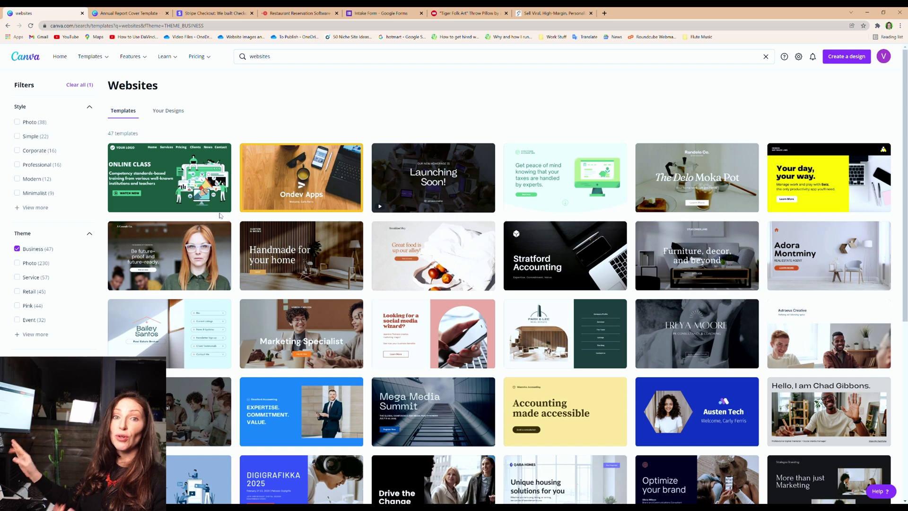
pyautogui.scroll(-3, 334, 236)
pyautogui.scroll(-3, 348, 238)
pyautogui.scroll(-3, 362, 240)
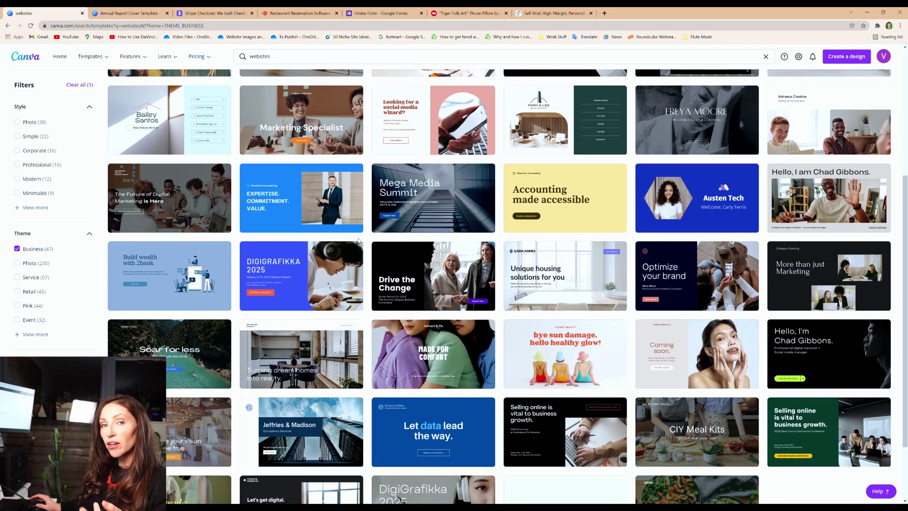
pyautogui.scroll(-3, 362, 240)
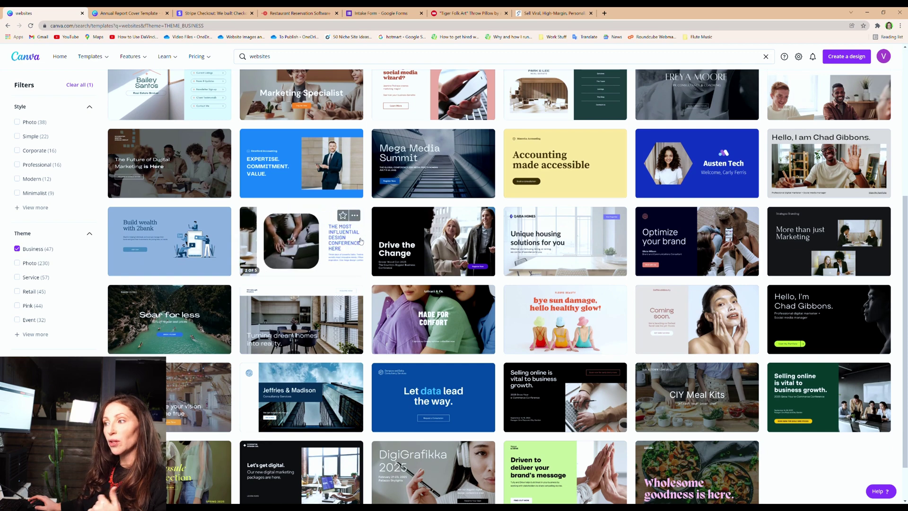
pyautogui.scroll(-2, 361, 241)
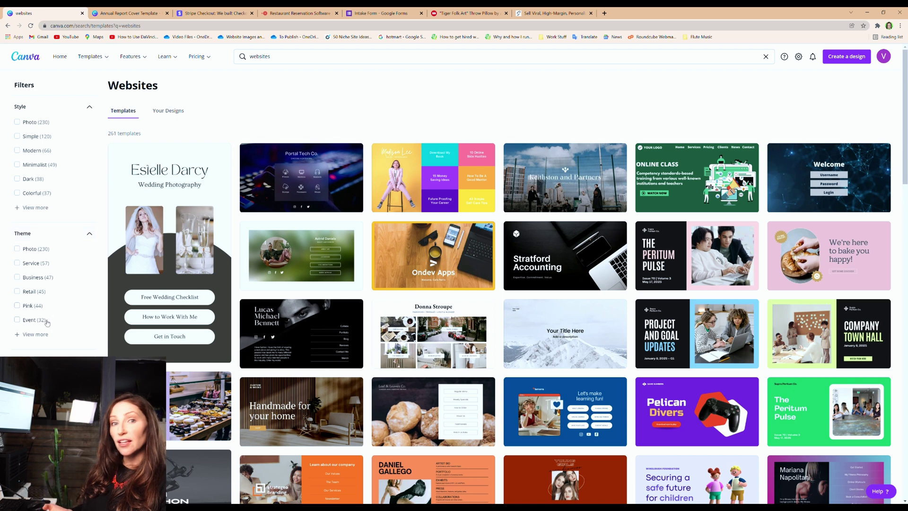
# Expand the Theme filter list again, with all 261 templates still unfiltered
pyautogui.click(36, 334)
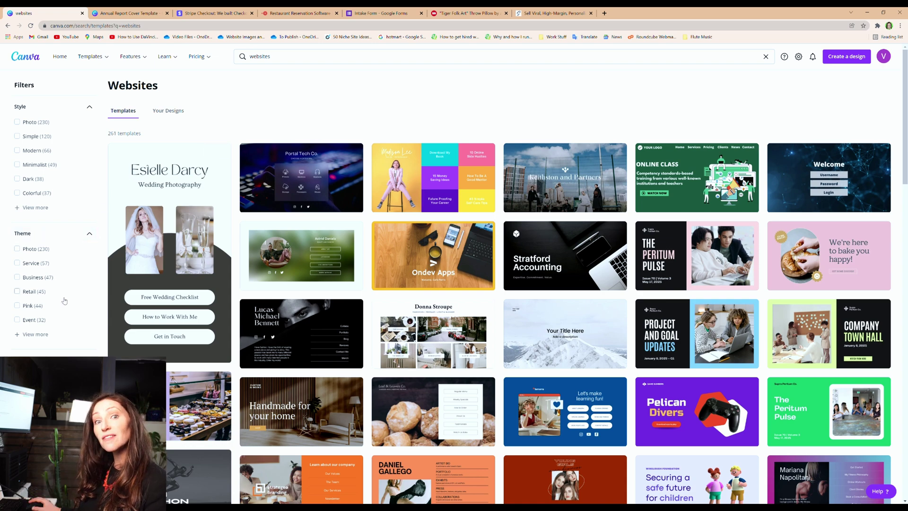
pyautogui.click(46, 337)
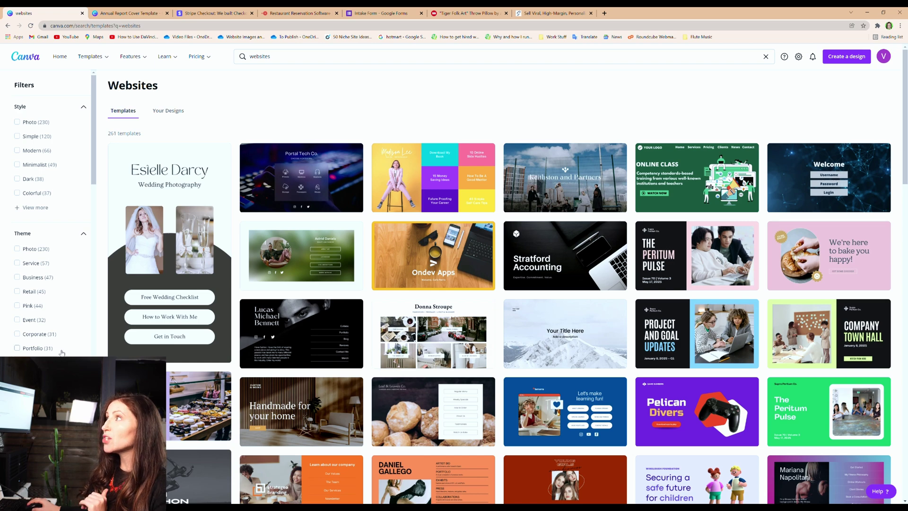
pyautogui.scroll(-3, 62, 352)
pyautogui.scroll(-2, 62, 352)
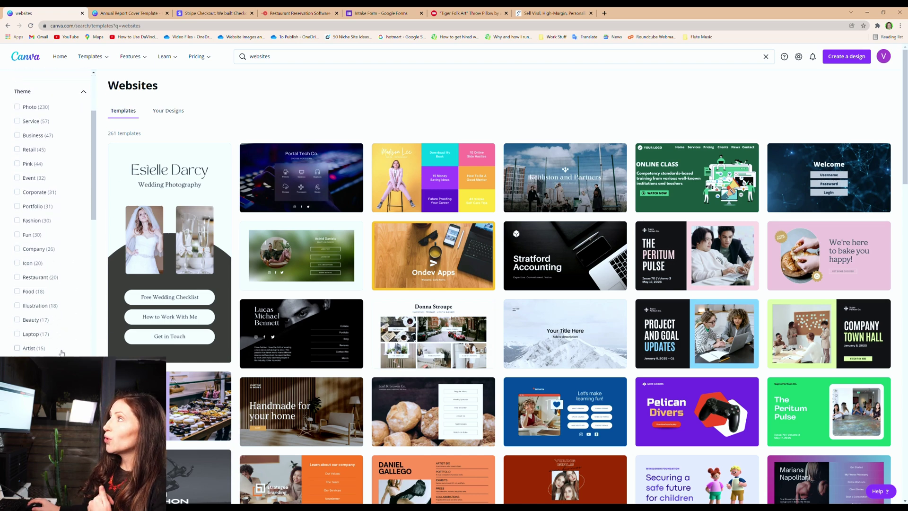
pyautogui.scroll(-5, 62, 353)
pyautogui.scroll(5, 62, 352)
pyautogui.scroll(3, 62, 352)
pyautogui.scroll(1, 61, 352)
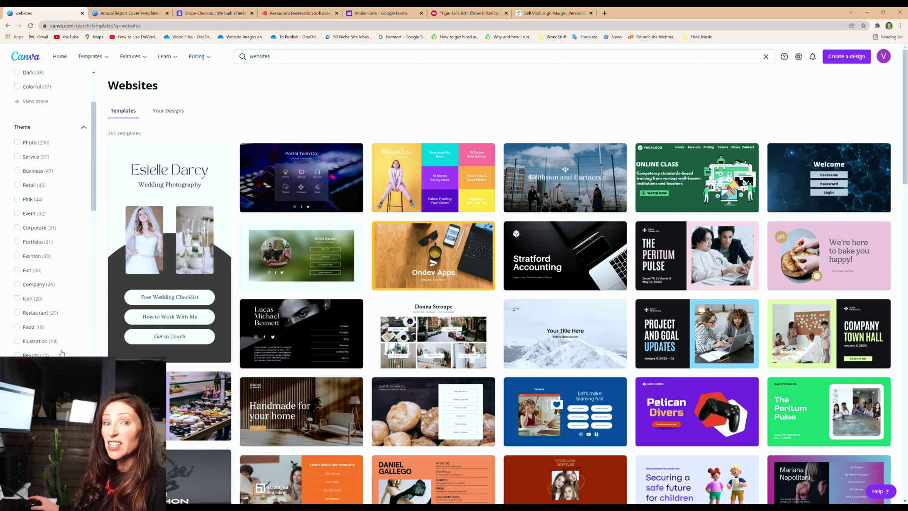
pyautogui.click(17, 170)
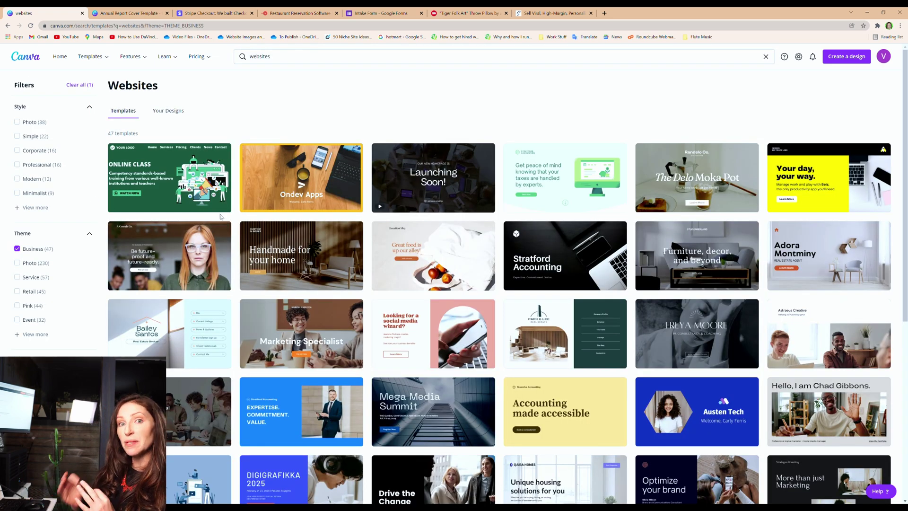
pyautogui.scroll(-3, 361, 240)
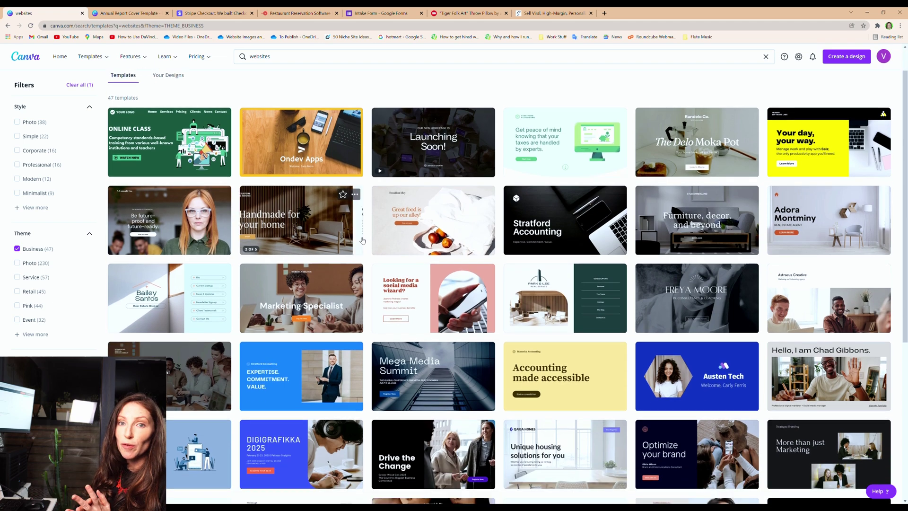
pyautogui.scroll(-3, 362, 240)
pyautogui.scroll(-2, 362, 241)
pyautogui.scroll(-2, 361, 240)
pyautogui.scroll(-1, 360, 240)
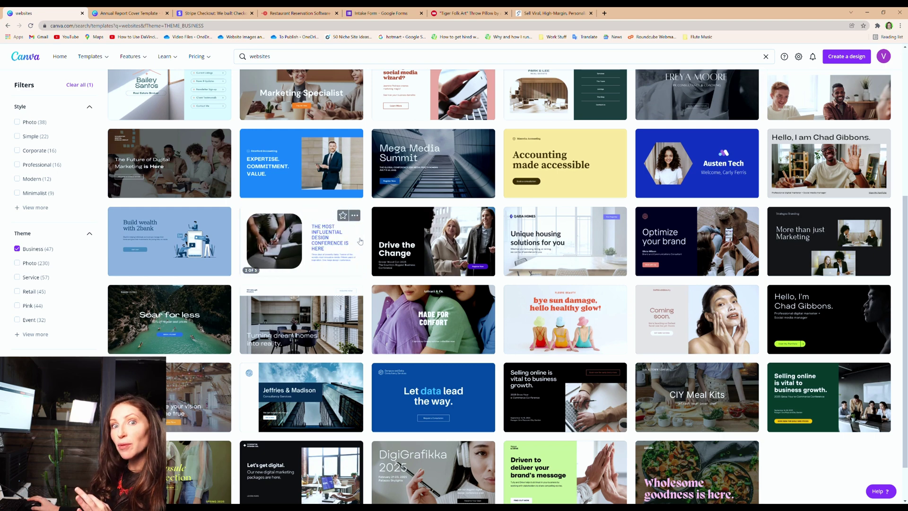
pyautogui.scroll(-1, 360, 241)
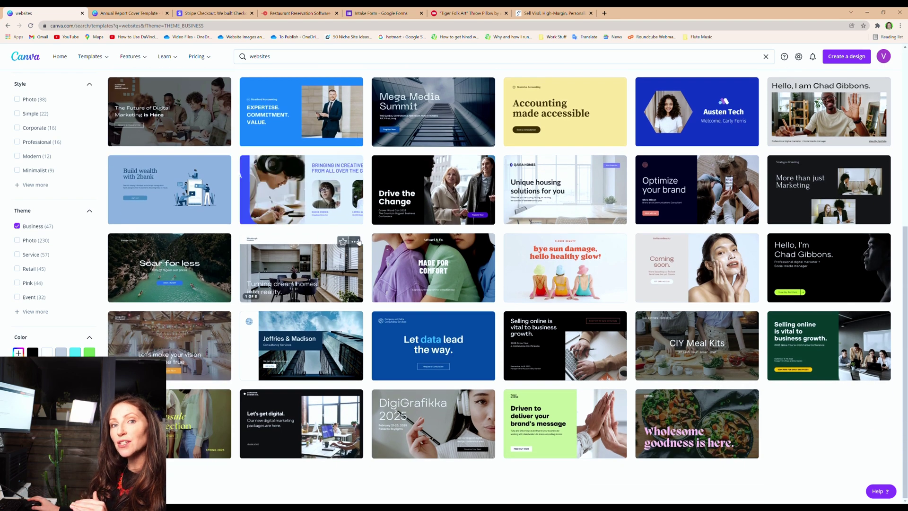
pyautogui.scroll(1, 359, 242)
pyautogui.scroll(5, 360, 241)
pyautogui.scroll(3, 360, 242)
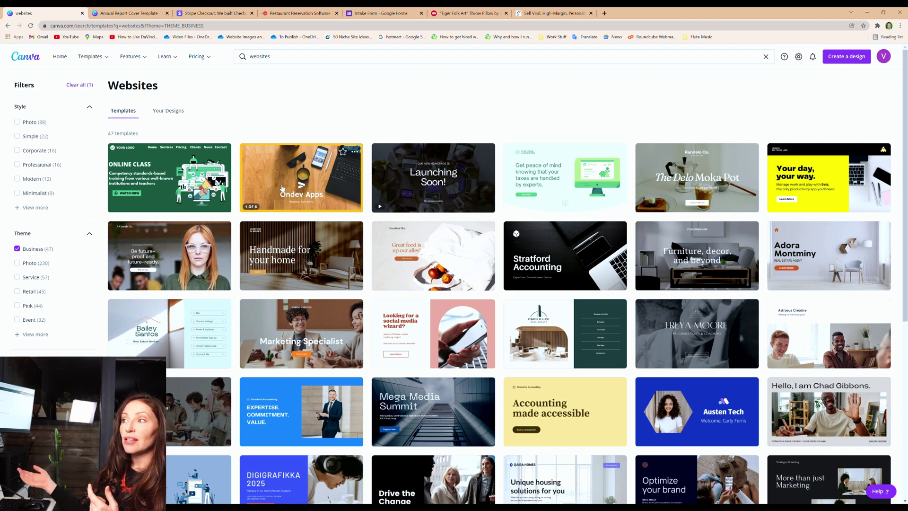
pyautogui.moveTo(301, 178)
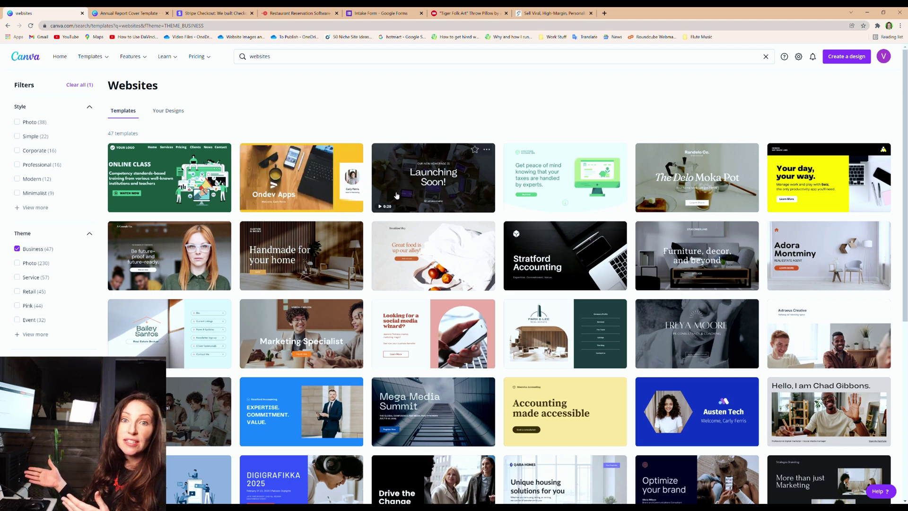
pyautogui.moveTo(301, 256)
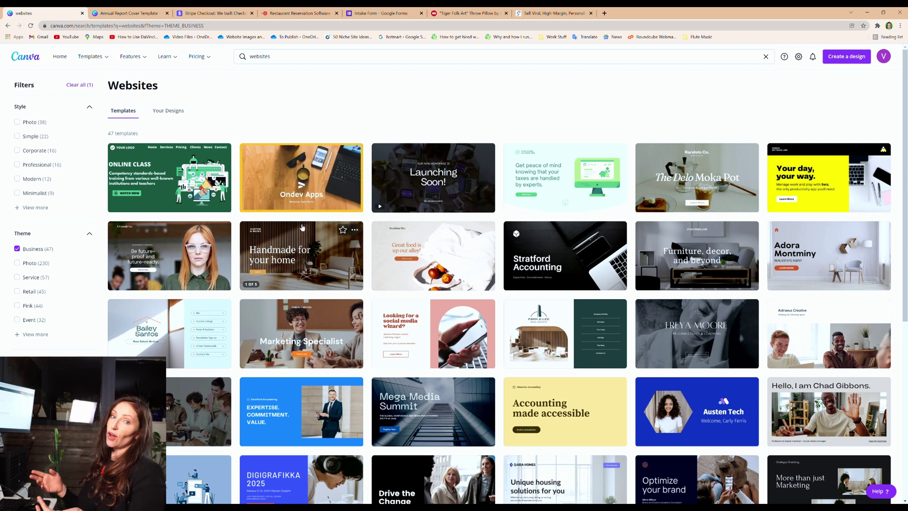
pyautogui.scroll(-3, 363, 240)
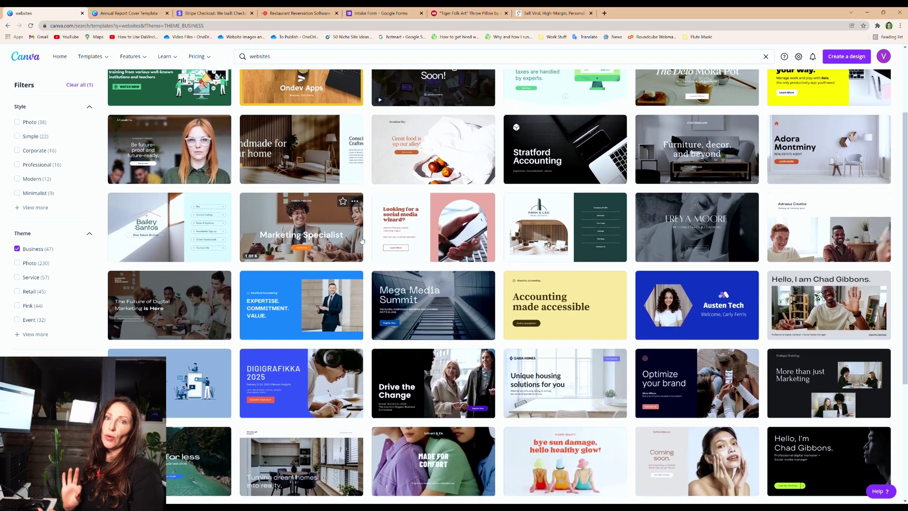
pyautogui.scroll(-2, 362, 240)
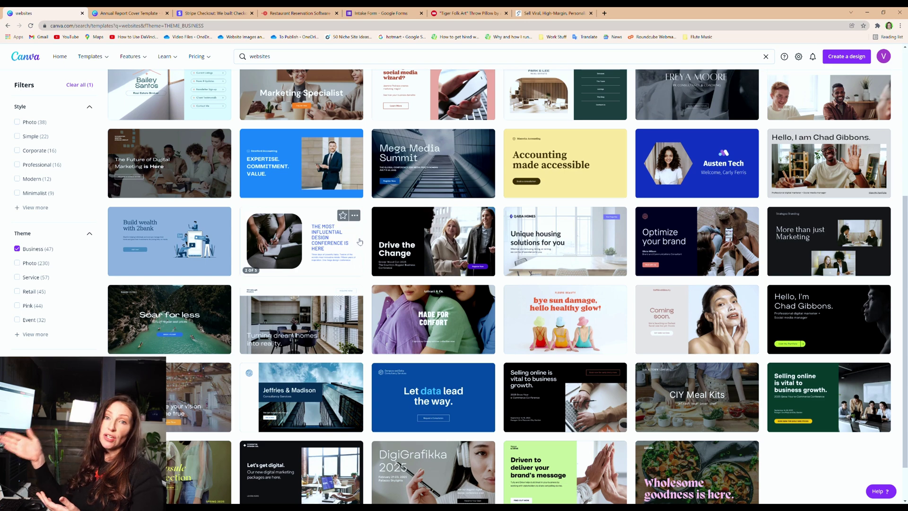
pyautogui.scroll(-1, 361, 241)
pyautogui.scroll(-1, 361, 241)
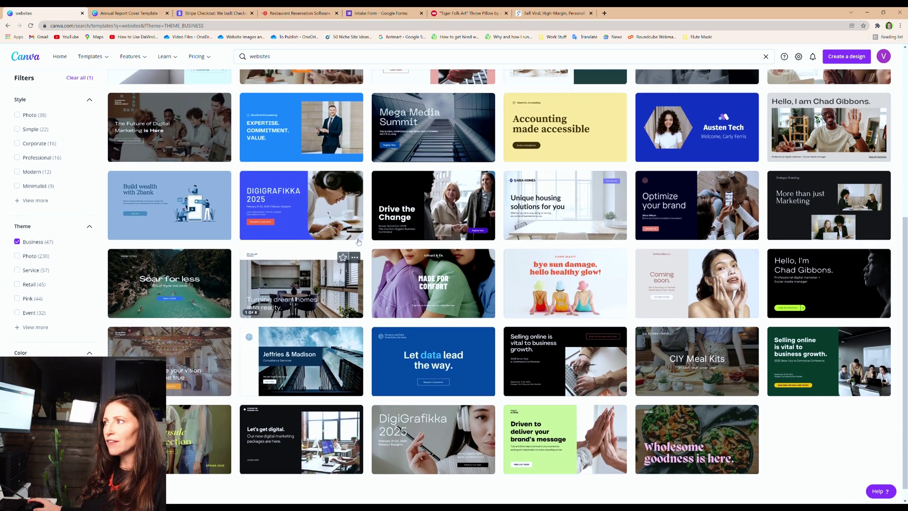
pyautogui.scroll(4, 360, 242)
pyautogui.scroll(3, 358, 242)
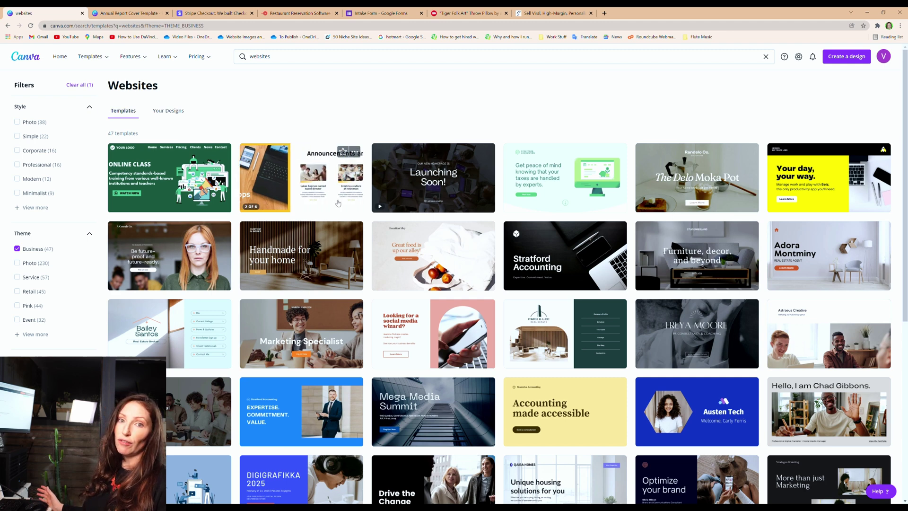
# Open the Launching Soon template and select its office background video for replacement from stock videos
pyautogui.click(396, 196)
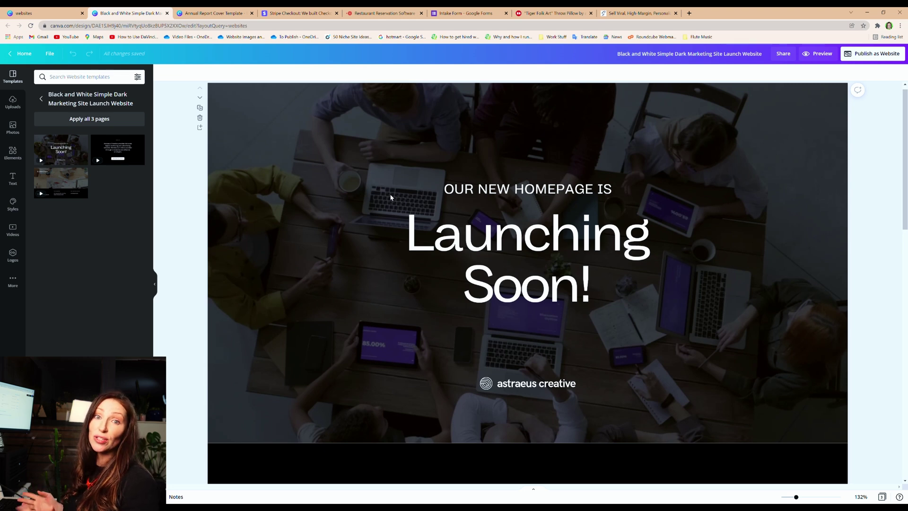
pyautogui.click(384, 166)
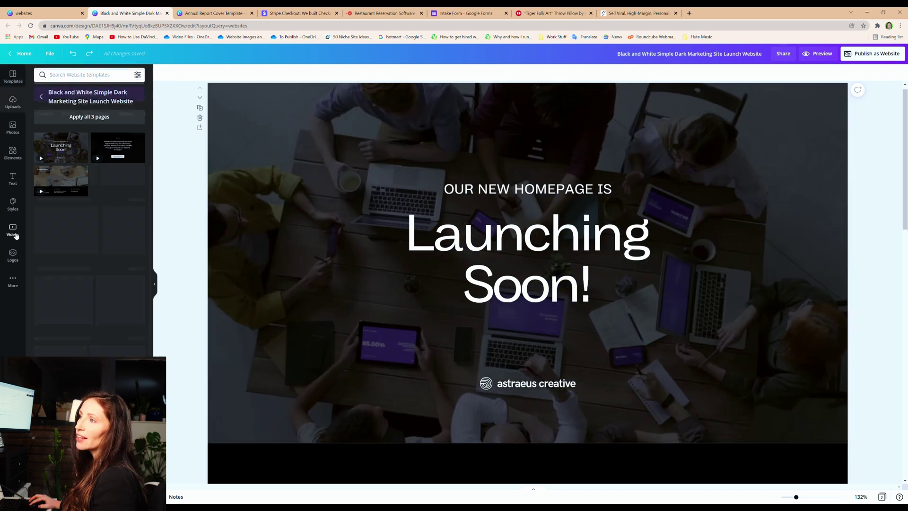
pyautogui.click(12, 229)
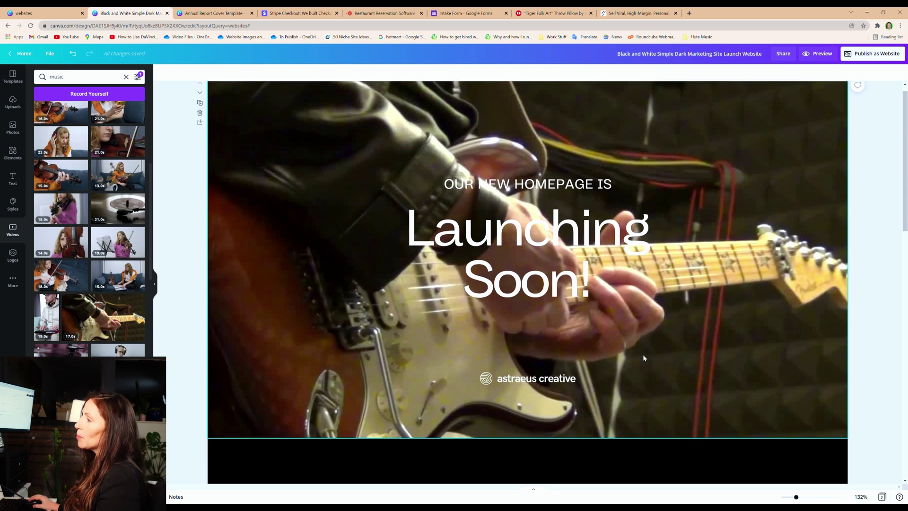
pyautogui.scroll(-3, 600, 355)
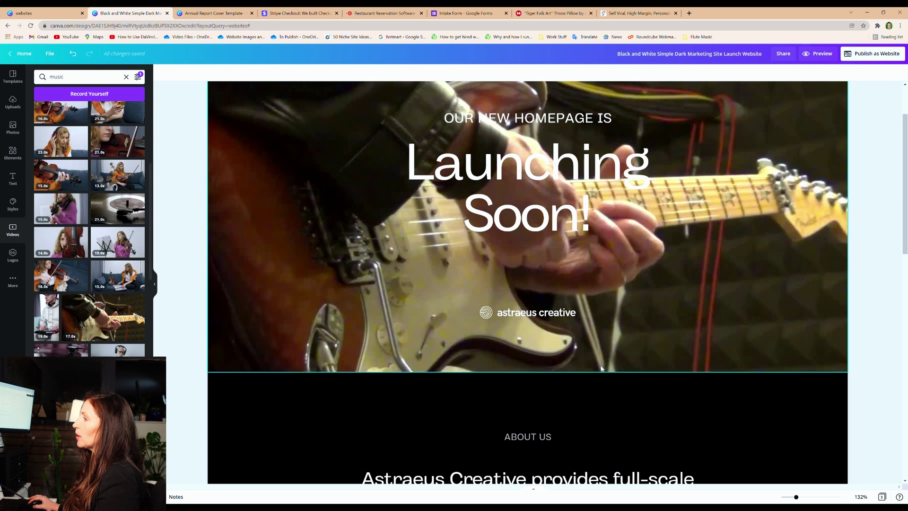
# Drag the guitar hero video's bottom edge down to lengthen the section
pyautogui.click(588, 372)
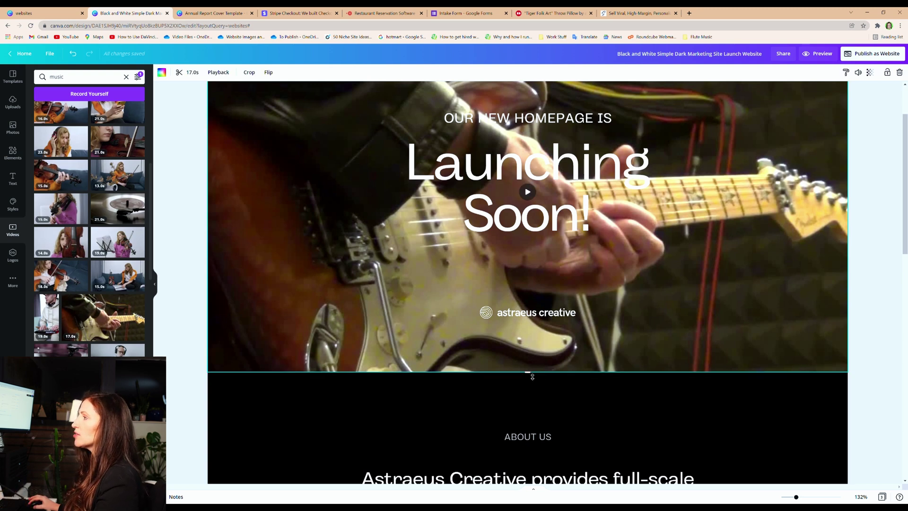
pyautogui.moveTo(532, 376)
pyautogui.mouseDown()
pyautogui.moveTo(539, 443)
pyautogui.moveTo(527, 354)
pyautogui.moveTo(530, 431)
pyautogui.moveTo(530, 389)
pyautogui.mouseUp()
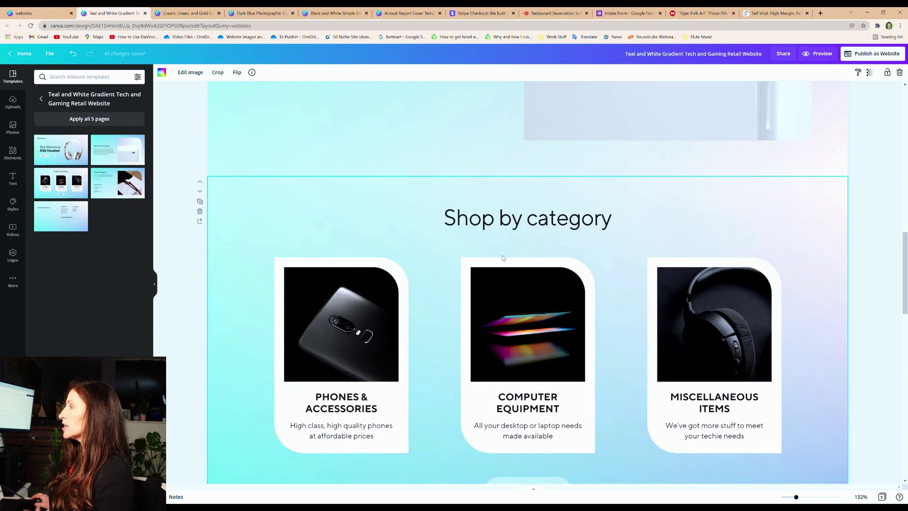
pyautogui.scroll(-3, 503, 257)
pyautogui.scroll(-1, 503, 257)
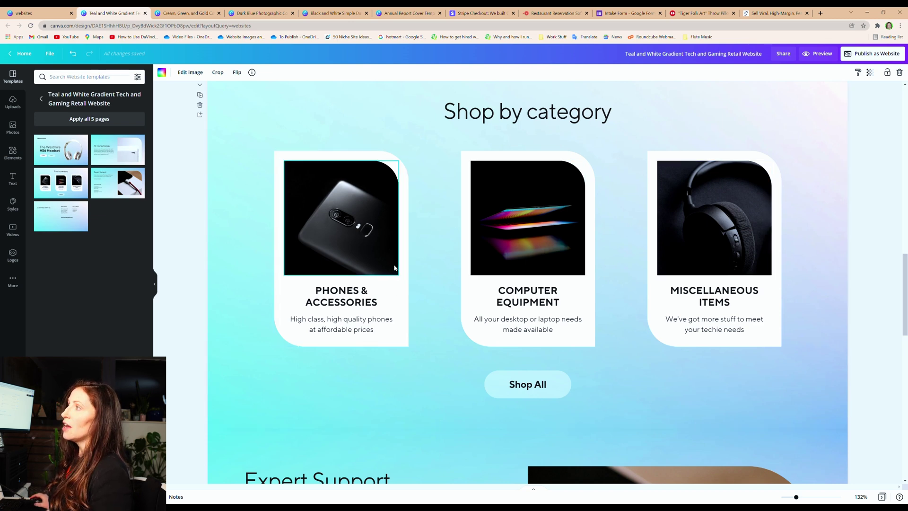
# Group the Phones & Accessories card elements, open its link options, then view Stripe Checkout
pyautogui.moveTo(278, 131); pyautogui.dragTo(404, 370)
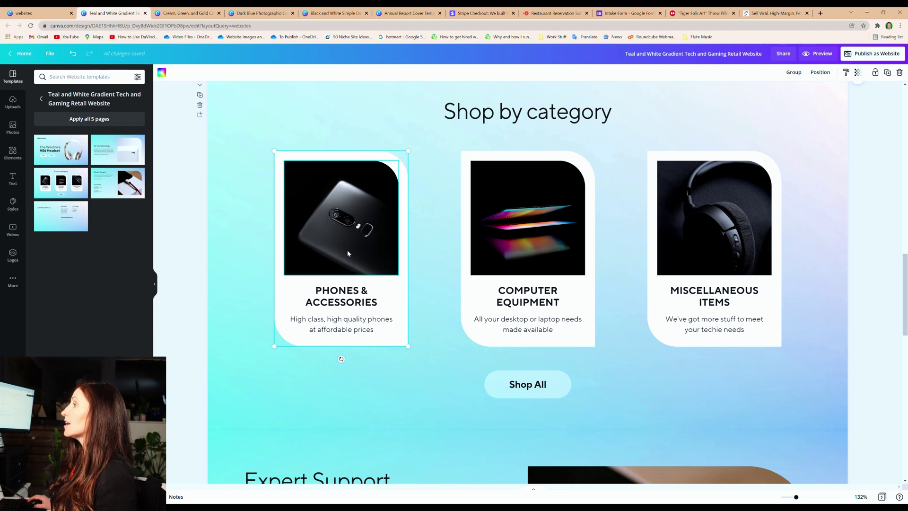
pyautogui.click(793, 72)
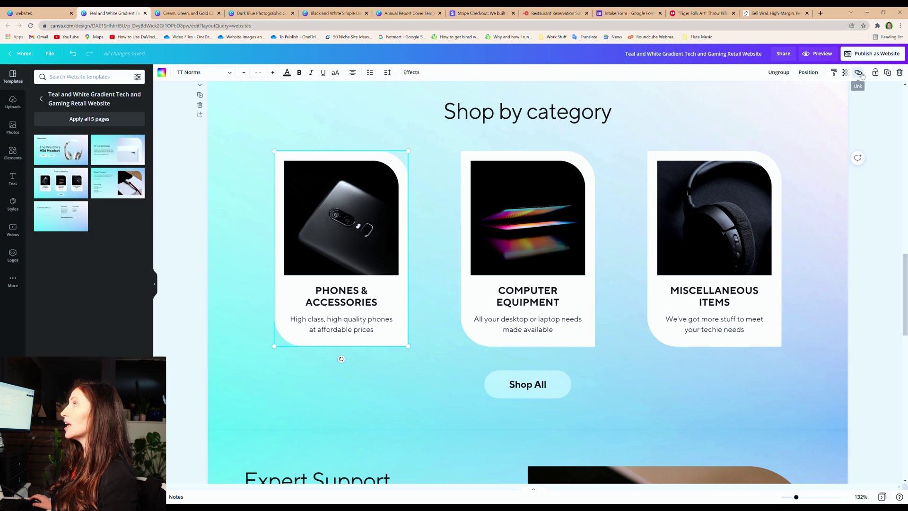
pyautogui.click(860, 73)
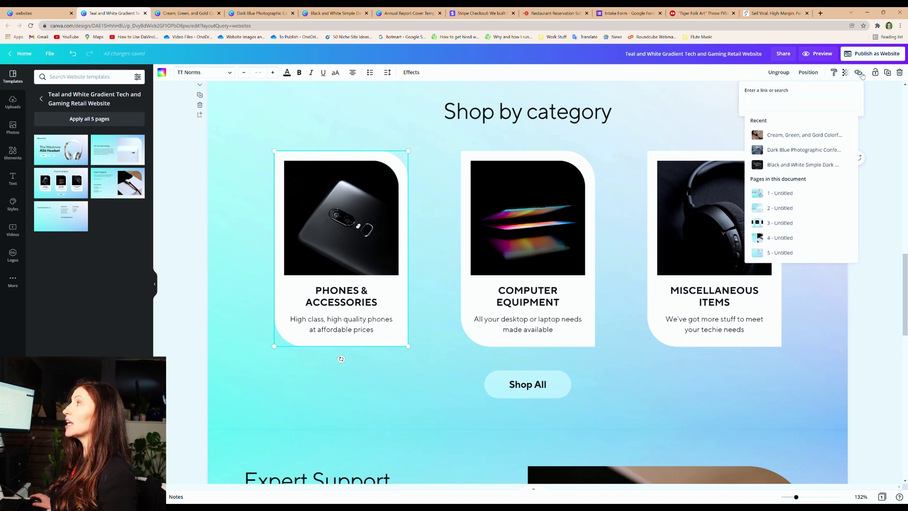
pyautogui.click(482, 13)
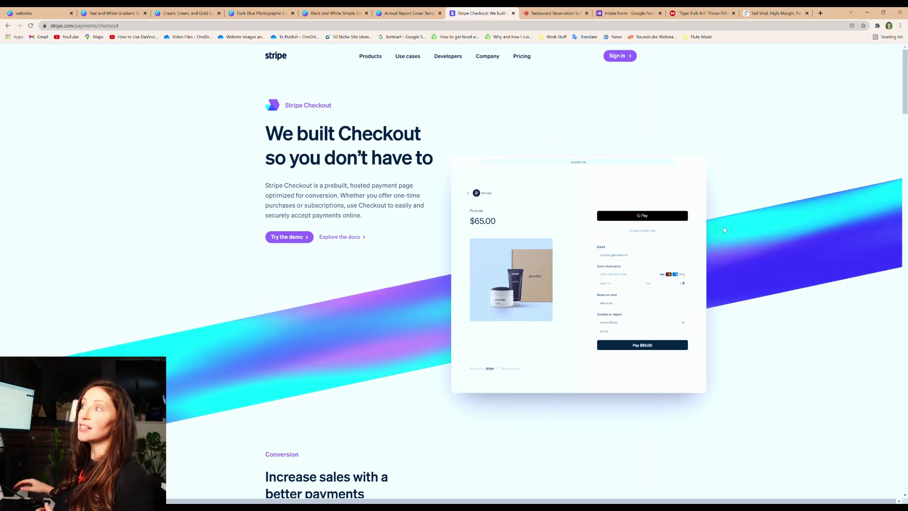
pyautogui.scroll(-3, 739, 221)
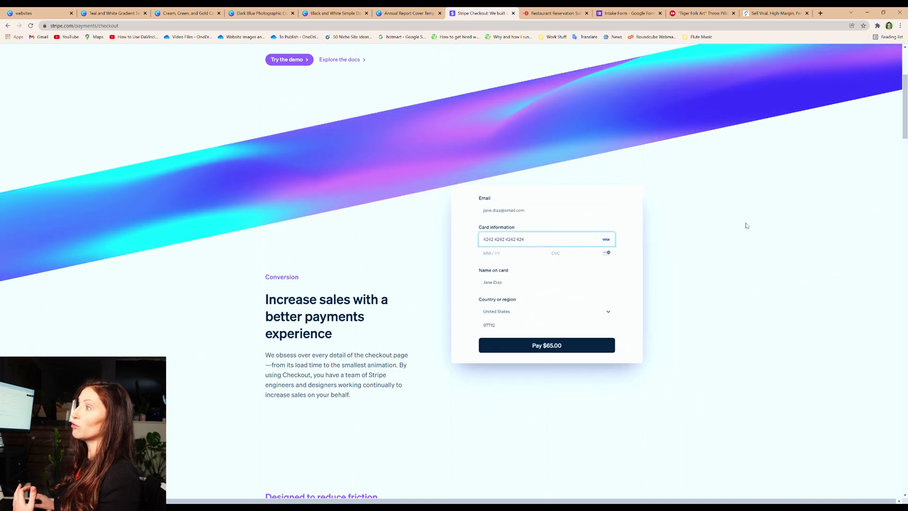
pyautogui.scroll(-3, 745, 225)
pyautogui.scroll(-3, 746, 224)
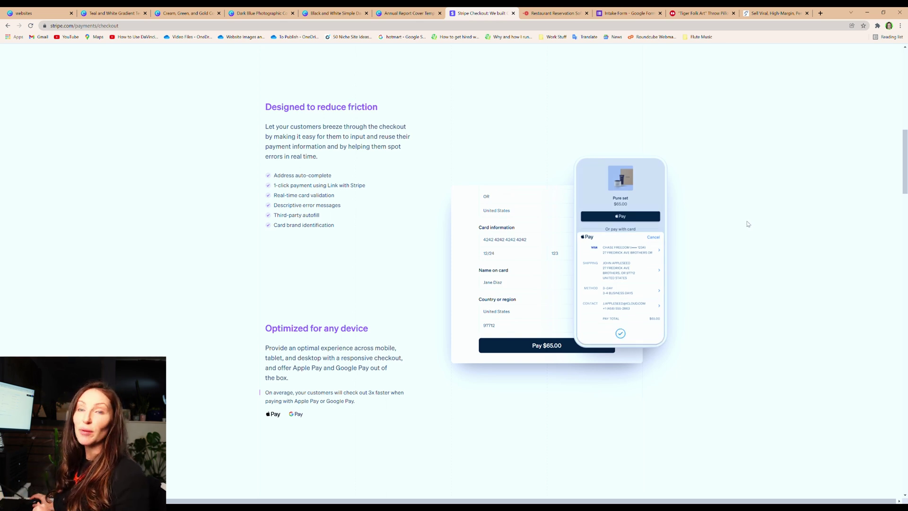
# Bring forward the Redbubble tab showing the $22.19 Tiger Folk Art Throw Pillow
pyautogui.moveTo(699, 12); pyautogui.dragTo(171, 13)
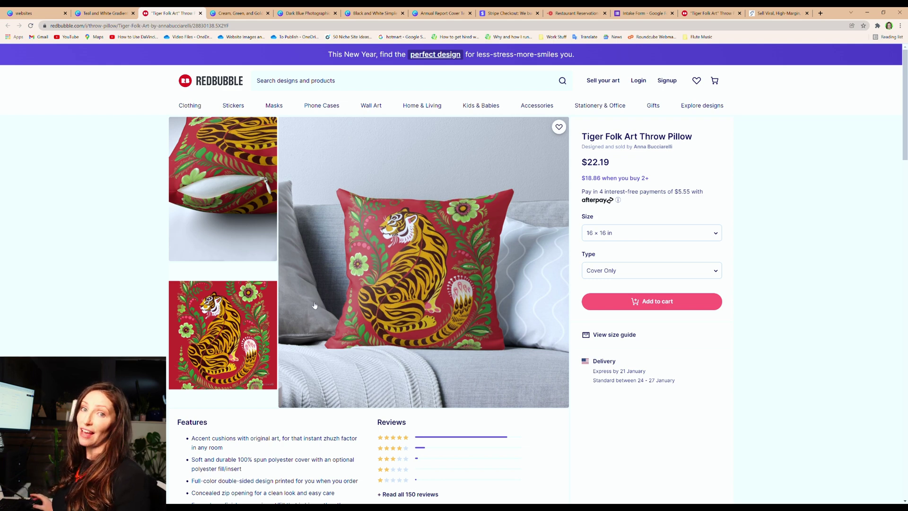
# Switch from the Redbubble tab back to the Canva tech retail website editor
pyautogui.hotkey('ctrl', 'shift', 'Tab')
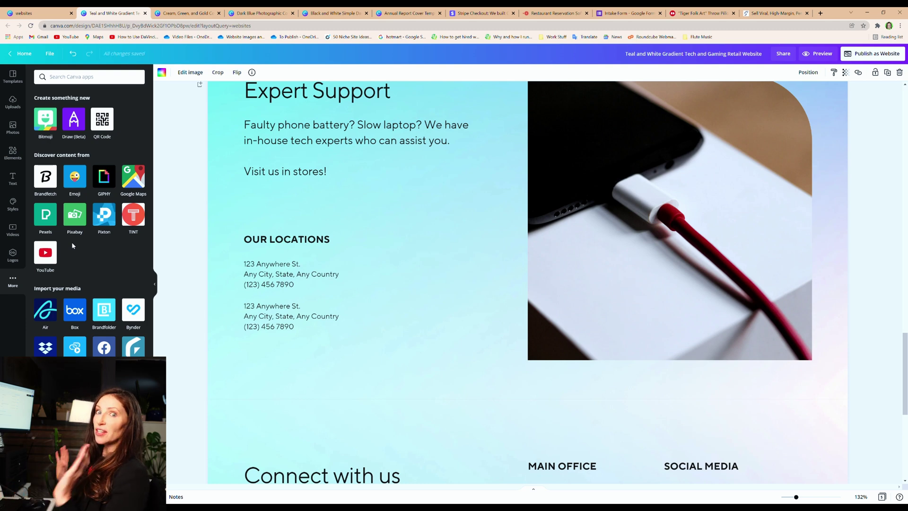
# Add a Colosseum Google Map, shrink it beside Visit us in stores!, and pan it
pyautogui.click(132, 183)
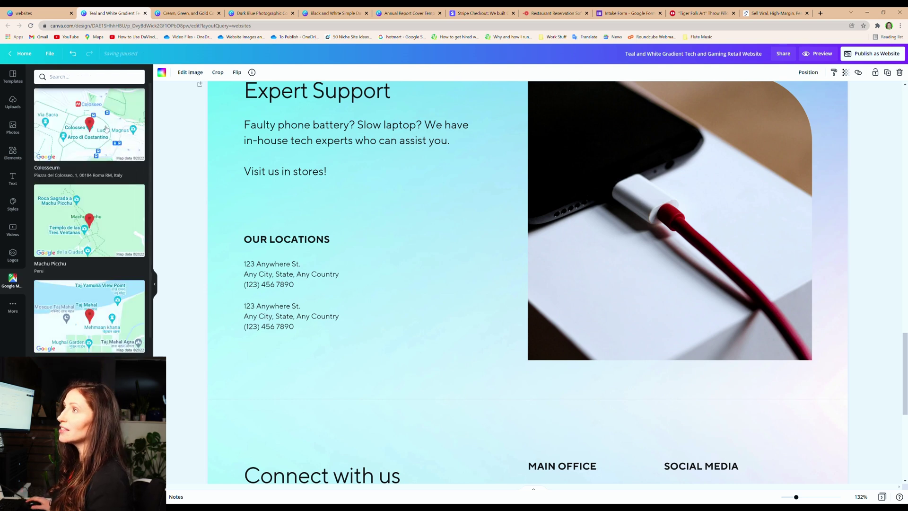
pyautogui.moveTo(104, 128); pyautogui.dragTo(527, 220)
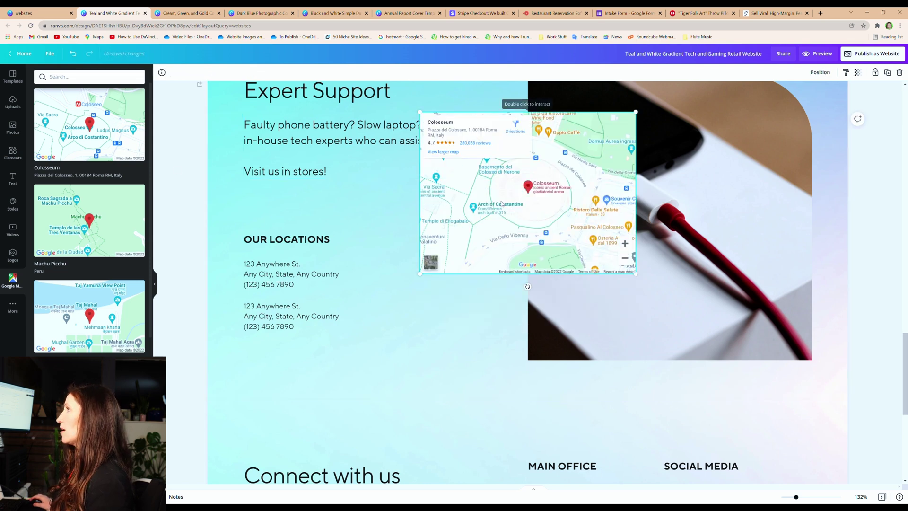
pyautogui.moveTo(502, 201)
pyautogui.mouseDown()
pyautogui.moveTo(439, 243)
pyautogui.moveTo(448, 257)
pyautogui.mouseUp()
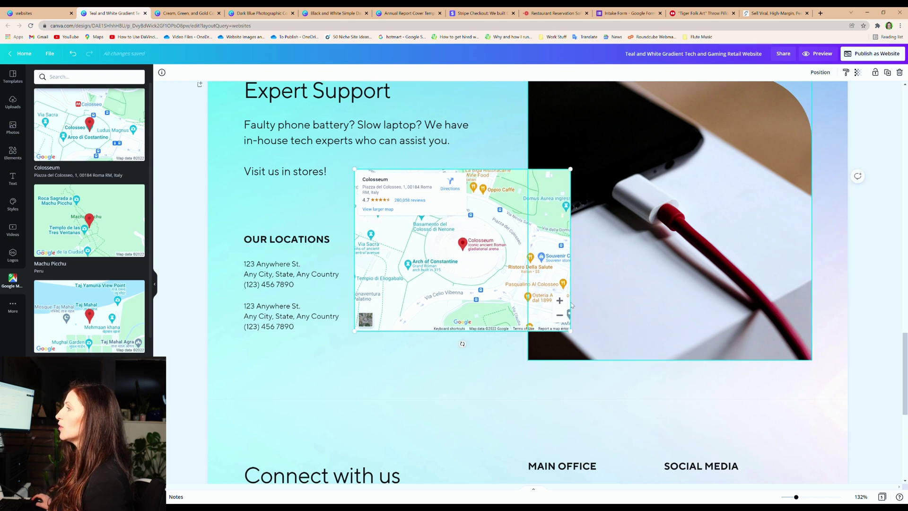
pyautogui.moveTo(573, 334); pyautogui.dragTo(515, 290)
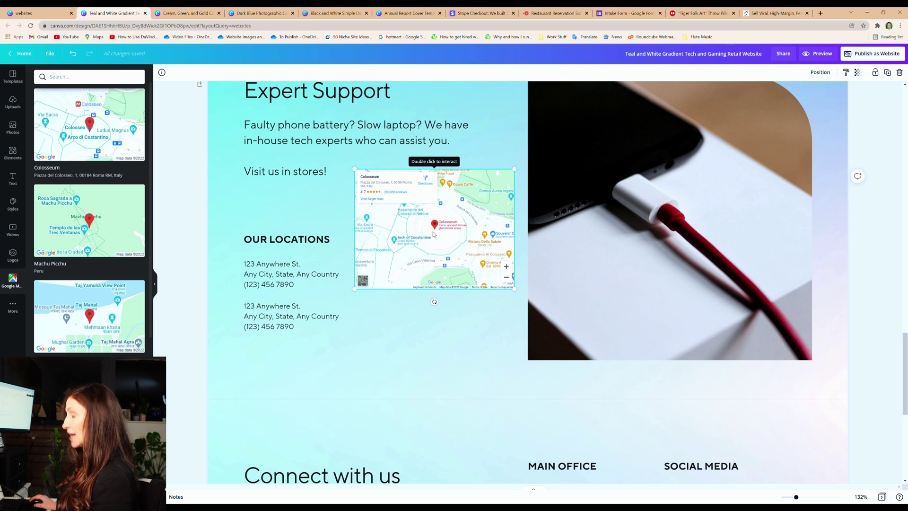
pyautogui.moveTo(451, 232)
pyautogui.mouseDown()
pyautogui.moveTo(468, 210)
pyautogui.moveTo(454, 216)
pyautogui.mouseUp()
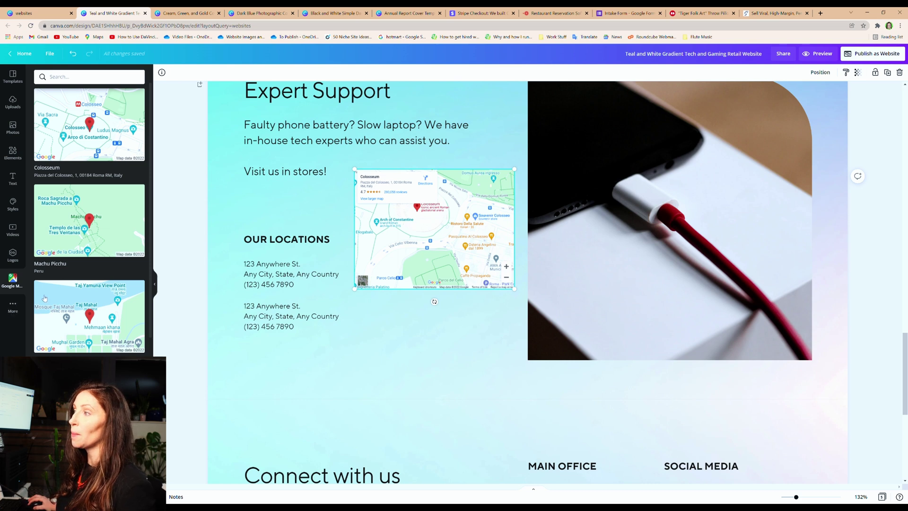
pyautogui.scroll(-3, 347, 221)
pyautogui.scroll(-3, 358, 225)
pyautogui.scroll(-2, 358, 225)
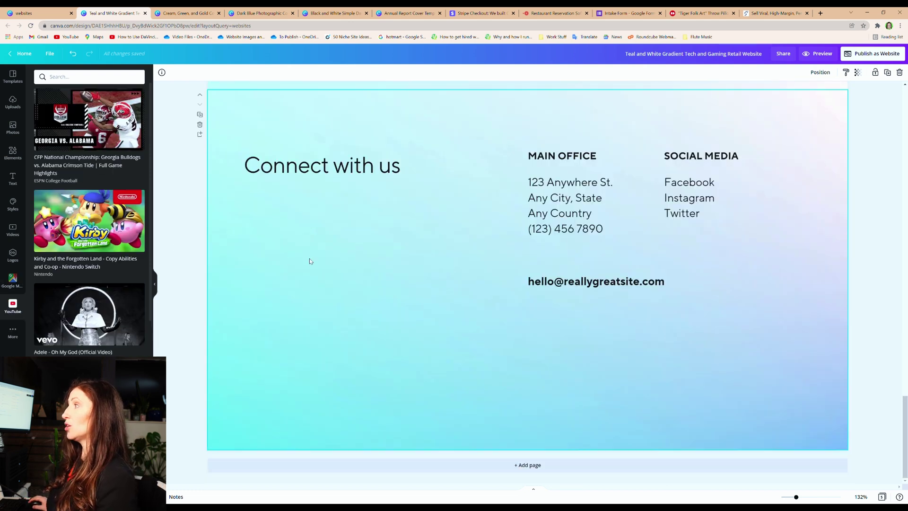
# Search YouTube for 'millionaire moxie' and place the resized 2022 goals video under Connect with us
pyautogui.click(92, 76)
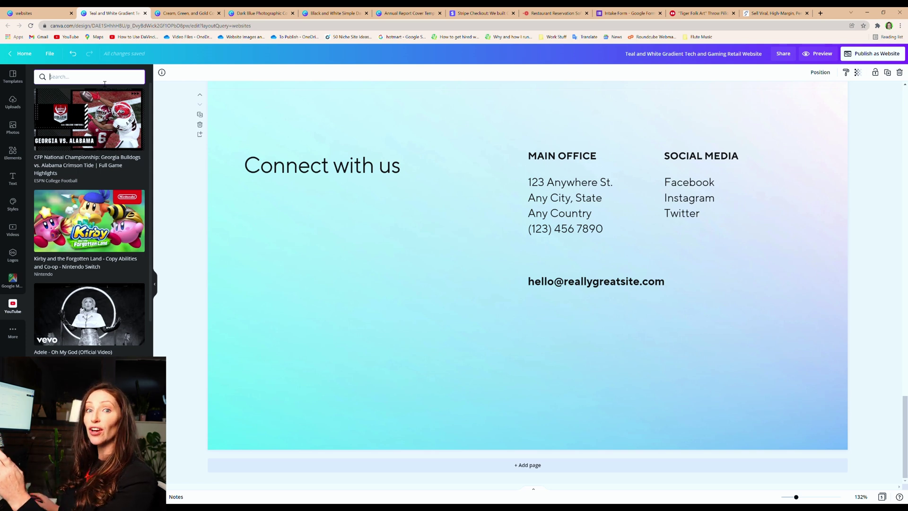
pyautogui.write('million')
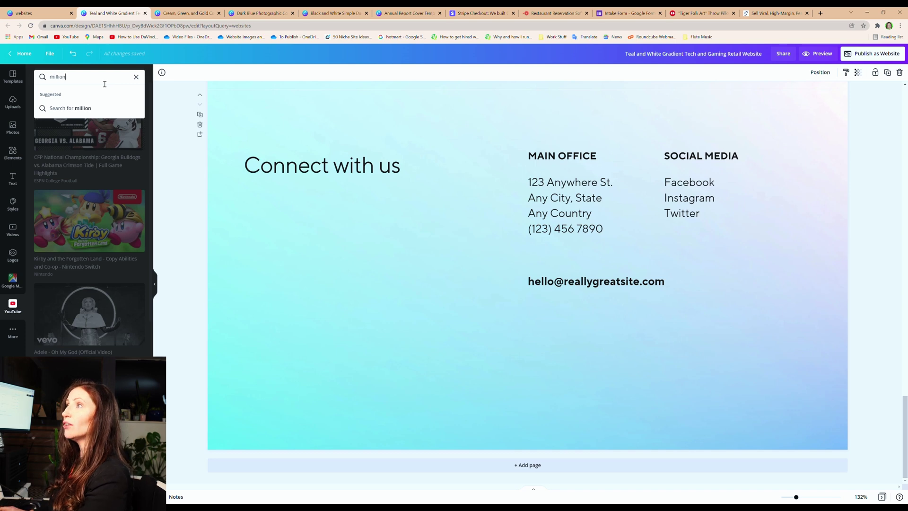
pyautogui.write('aire moxie')
pyautogui.press('Return')
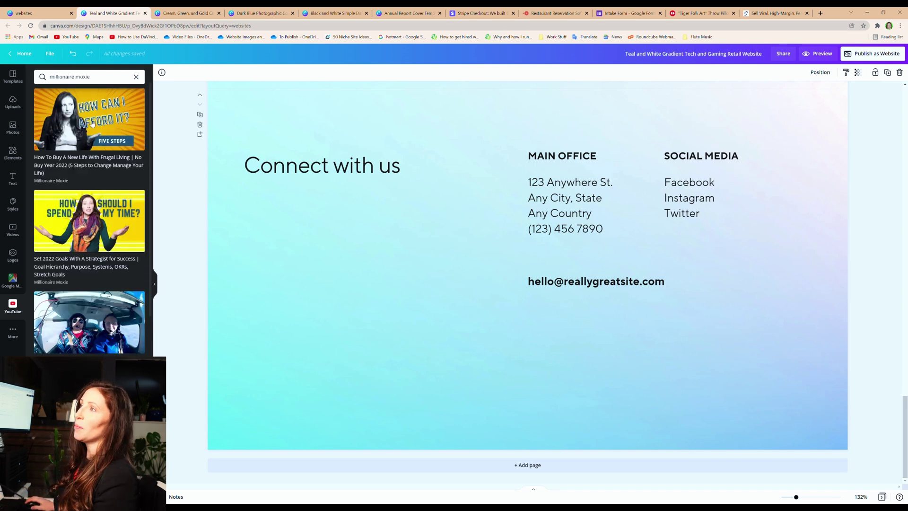
pyautogui.click(89, 121)
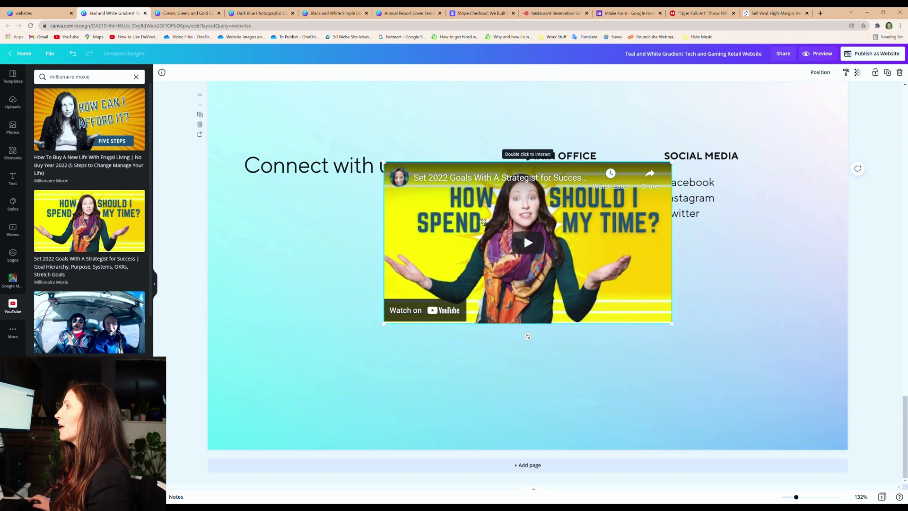
pyautogui.moveTo(487, 213); pyautogui.dragTo(383, 334)
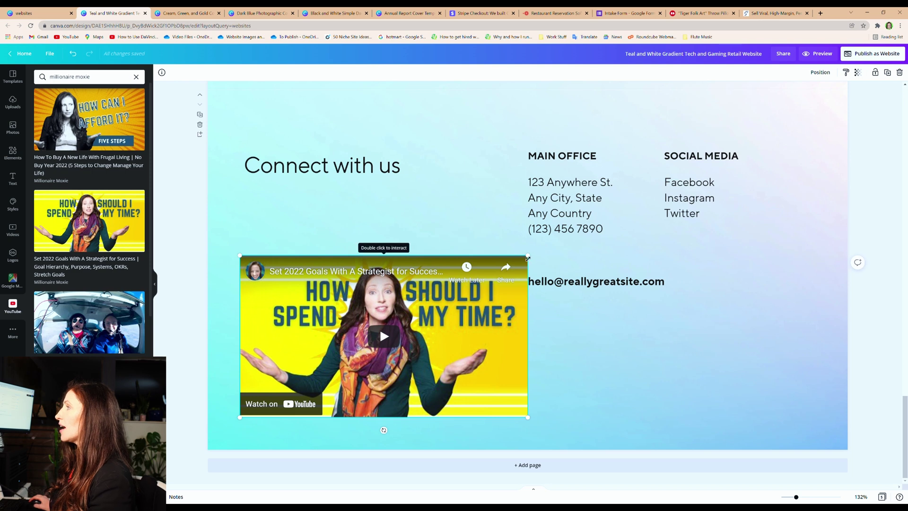
pyautogui.moveTo(528, 257); pyautogui.dragTo(474, 280)
pyautogui.moveTo(411, 316); pyautogui.dragTo(414, 246)
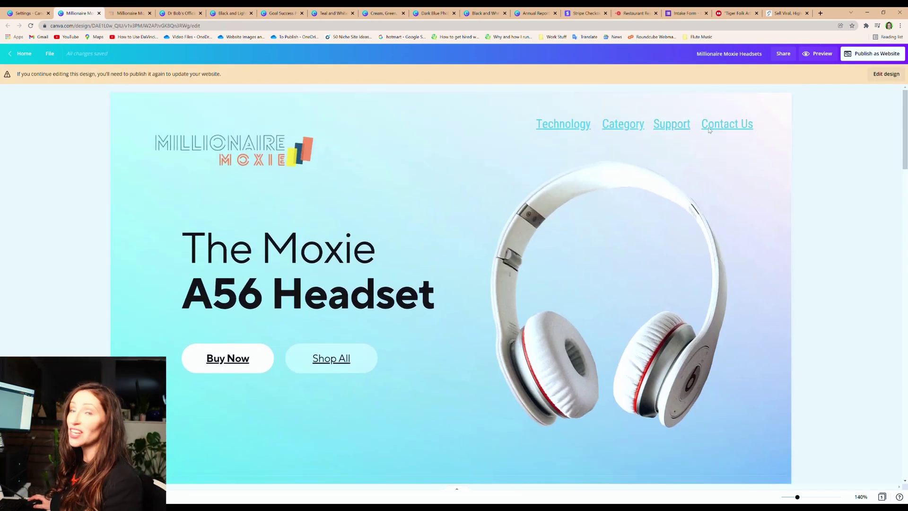
# View the live Millionaire Moxie headset site in its my.canva.site browser tab
pyautogui.click(886, 74)
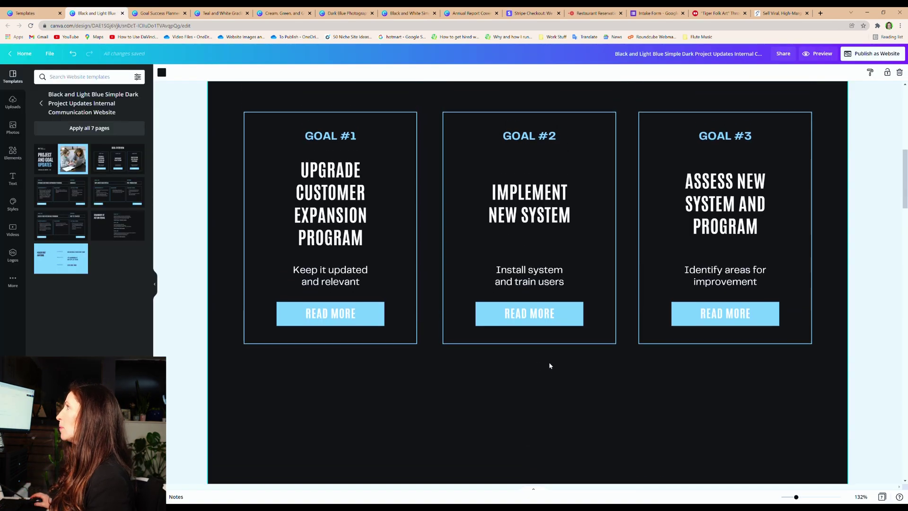
pyautogui.scroll(4, 550, 366)
pyautogui.scroll(4, 550, 365)
pyautogui.scroll(4, 550, 365)
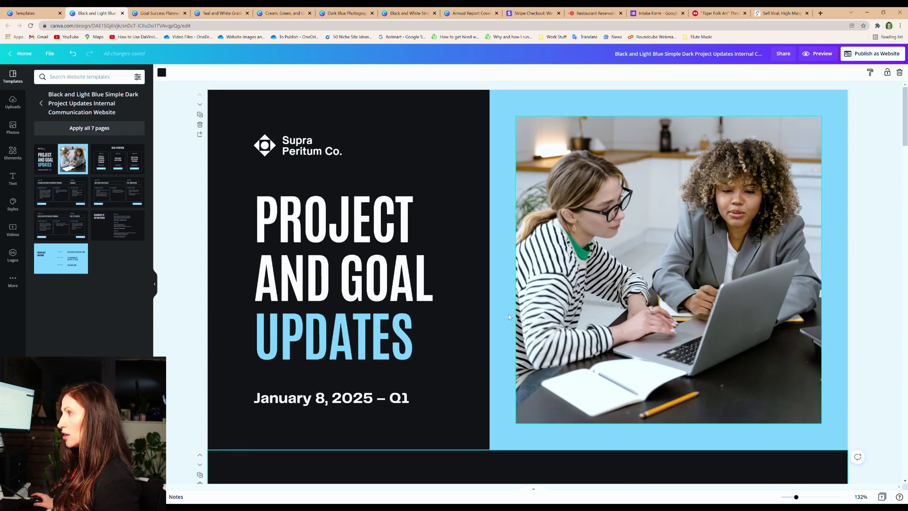
# Apply the brand colour palette to the East Forge Medical title page from Styles
pyautogui.click(222, 154)
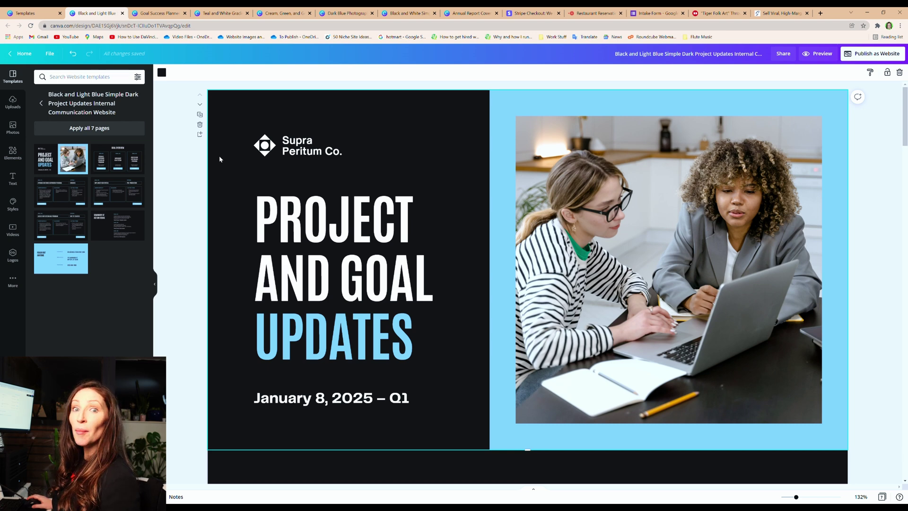
pyautogui.moveTo(61, 192)
pyautogui.click(13, 205)
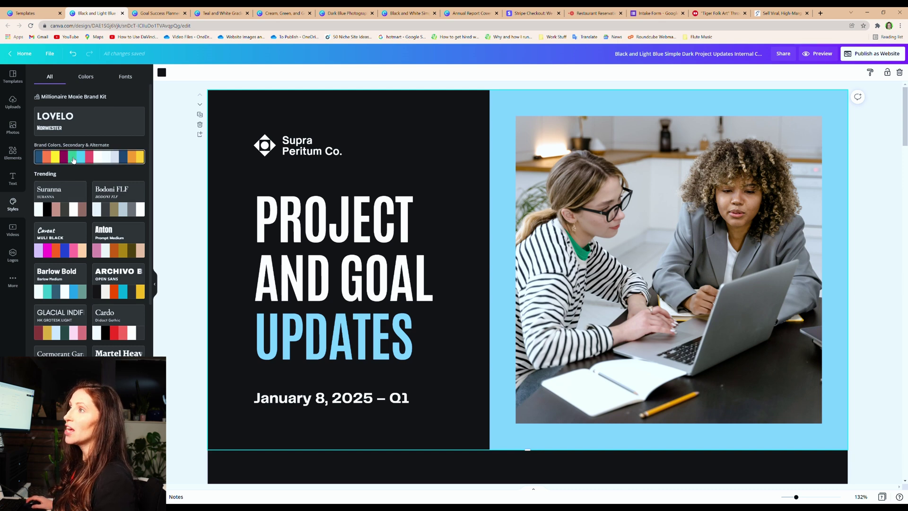
pyautogui.click(74, 158)
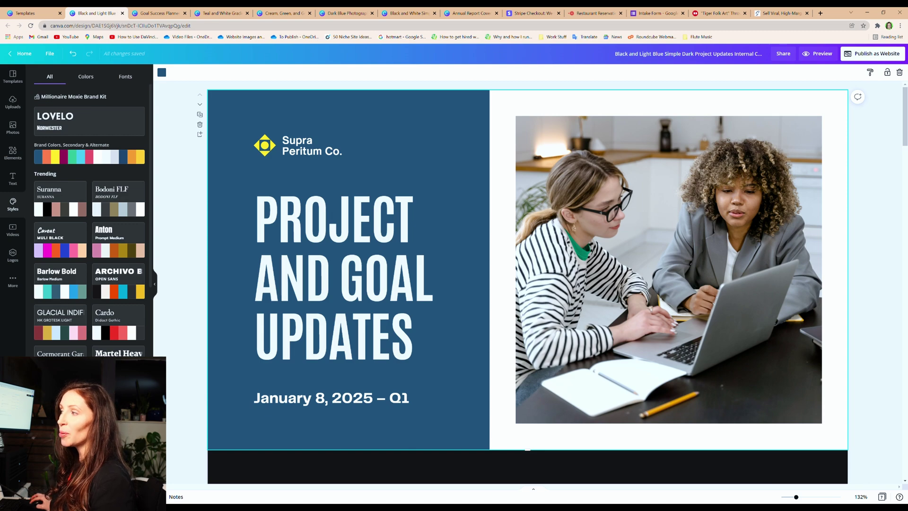
pyautogui.scroll(-5, 415, 283)
pyautogui.scroll(-3, 416, 283)
pyautogui.scroll(-4, 414, 283)
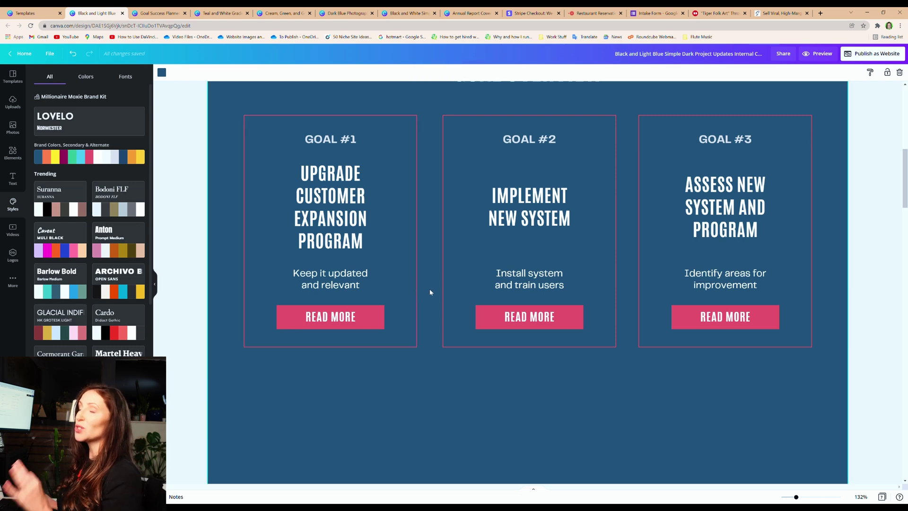
pyautogui.scroll(-4, 430, 289)
pyautogui.scroll(-2, 430, 291)
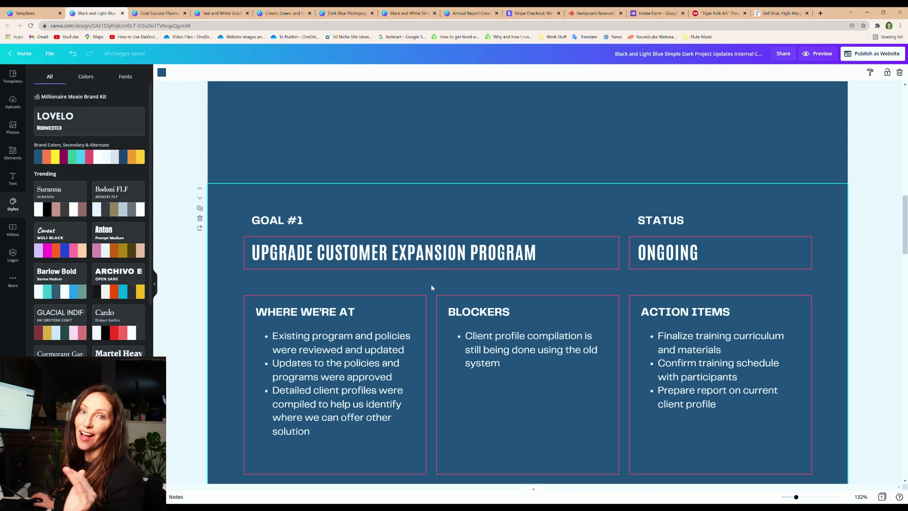
pyautogui.scroll(-3, 437, 284)
pyautogui.scroll(-3, 437, 285)
pyautogui.scroll(-2, 436, 286)
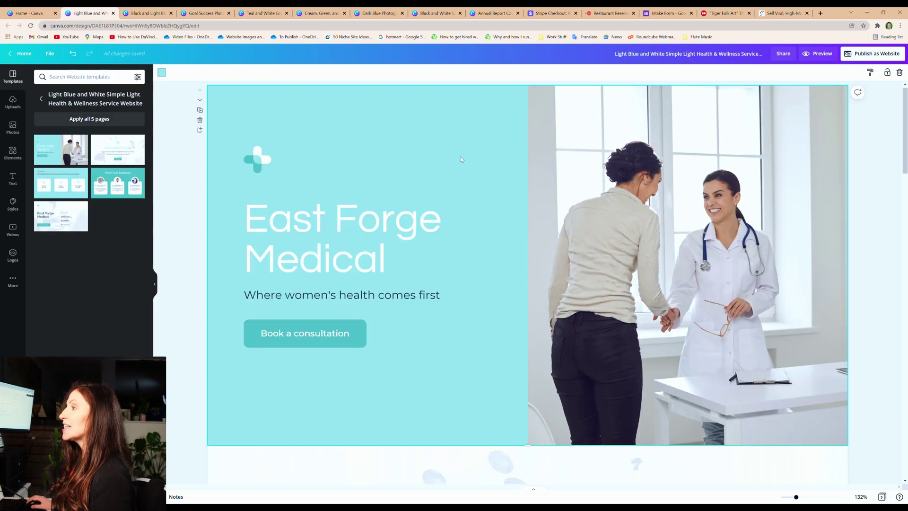
pyautogui.scroll(-3, 480, 219)
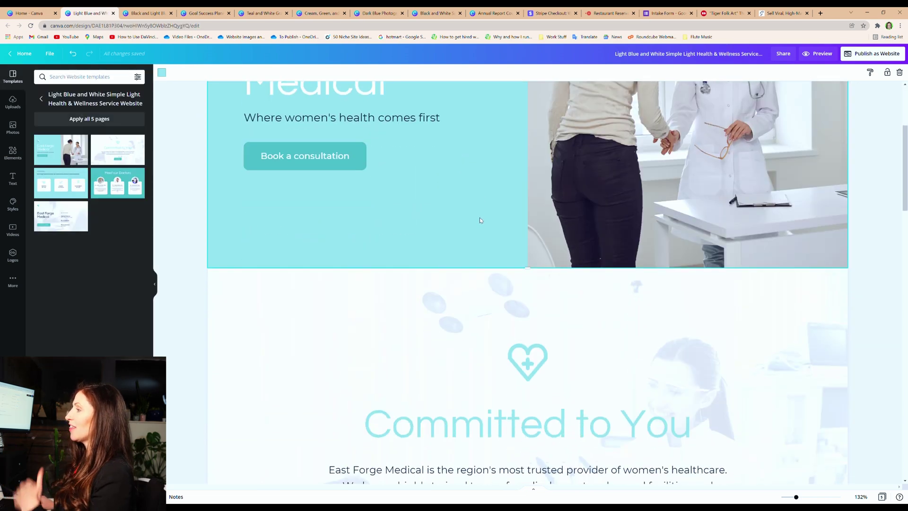
pyautogui.scroll(-1, 480, 218)
pyautogui.scroll(5, 480, 218)
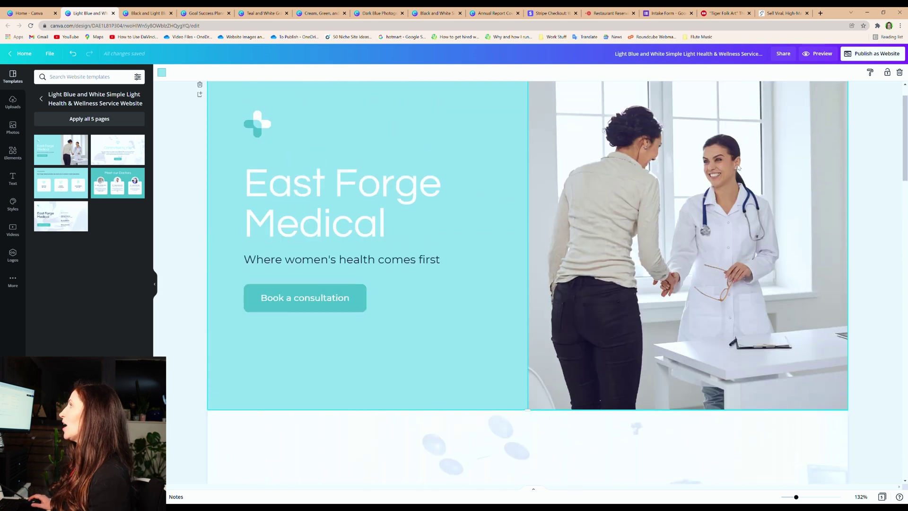
# Open the Publish as Website options for the East Forge Medical design
pyautogui.click(871, 53)
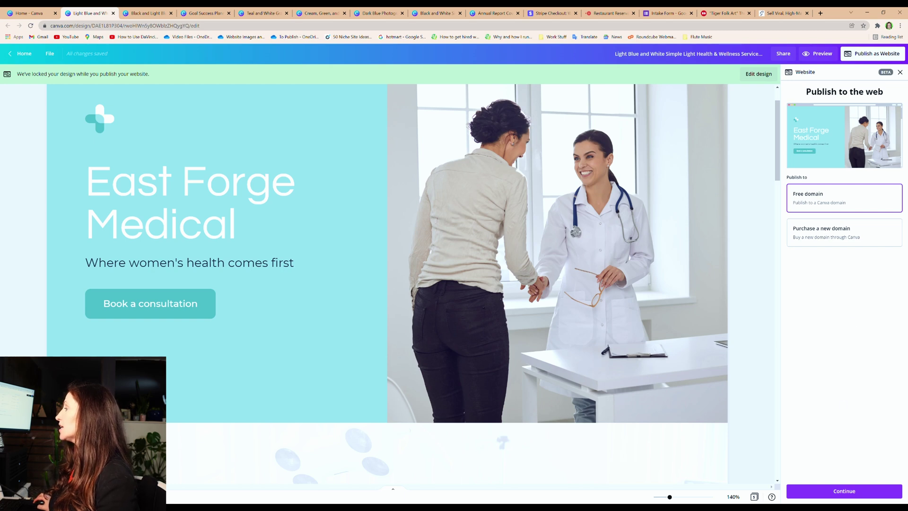
# Replace the site's URL slug with drbob on the free canva.site domain
pyautogui.click(845, 491)
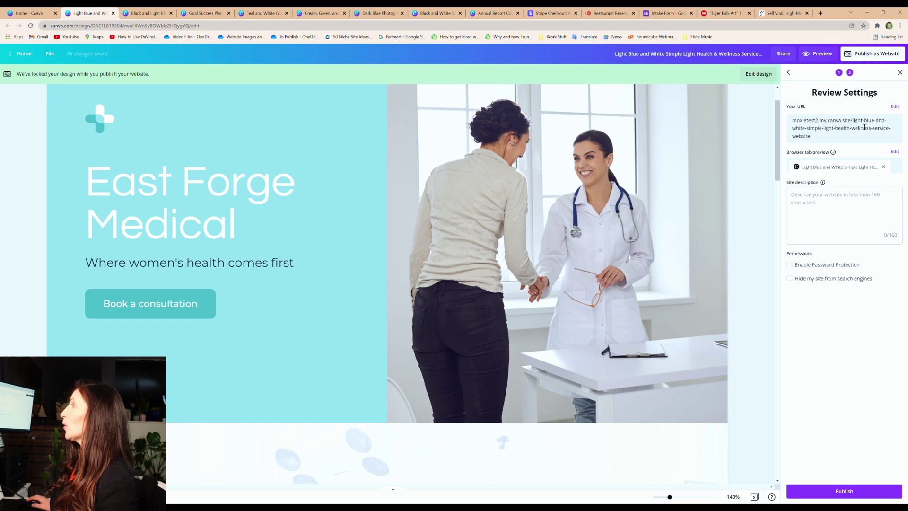
pyautogui.click(895, 107)
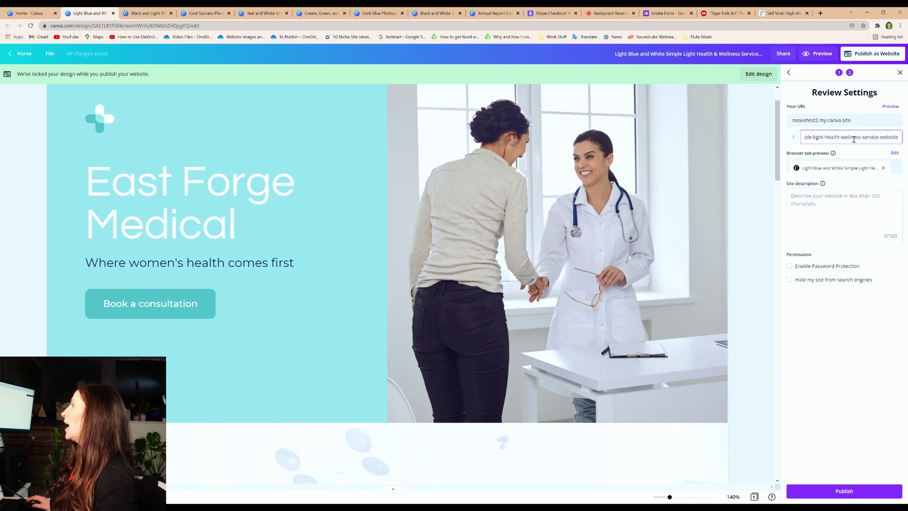
pyautogui.moveTo(902, 140); pyautogui.dragTo(787, 140)
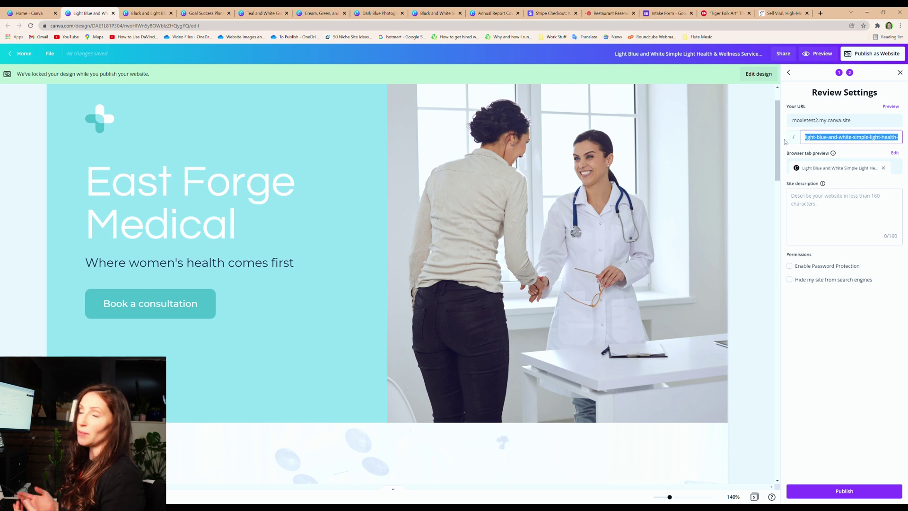
pyautogui.write('drbob')
pyautogui.press('Return')
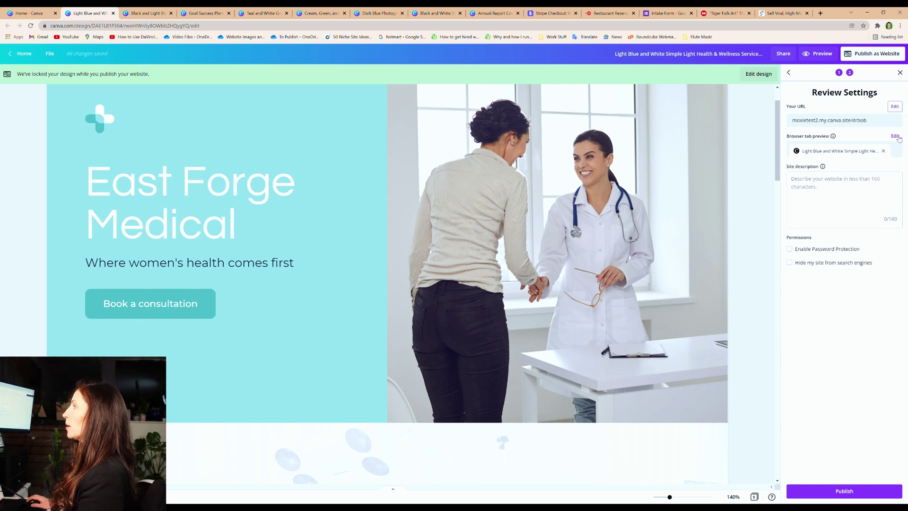
# Set a new browser tab title, add a site description about the doctor, and publish
pyautogui.click(896, 136)
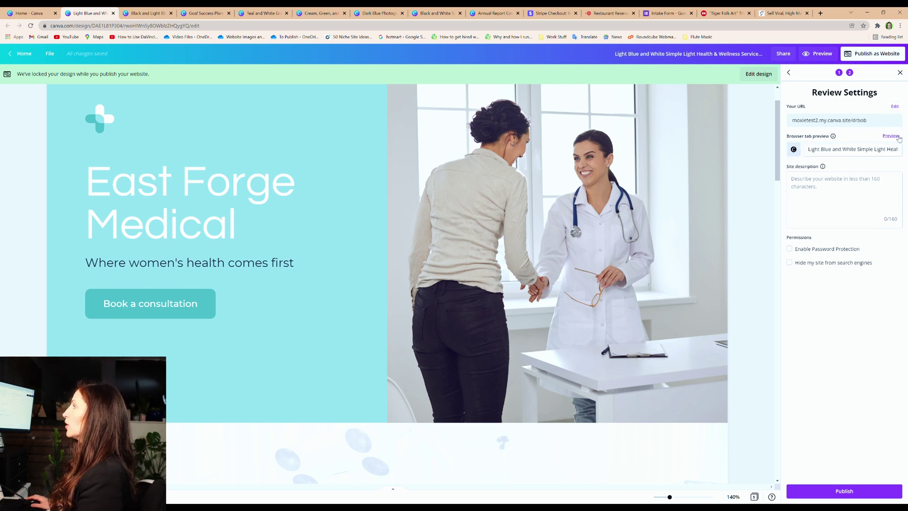
pyautogui.click(795, 150)
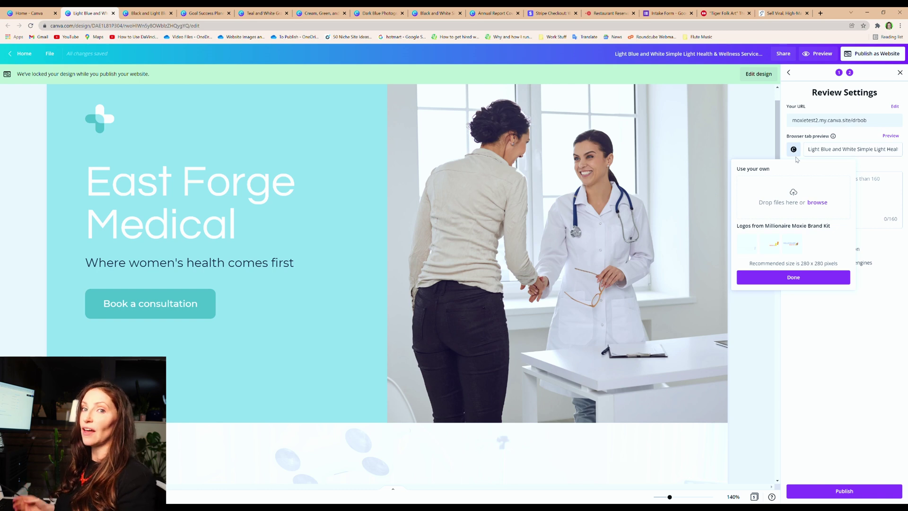
pyautogui.click(813, 154)
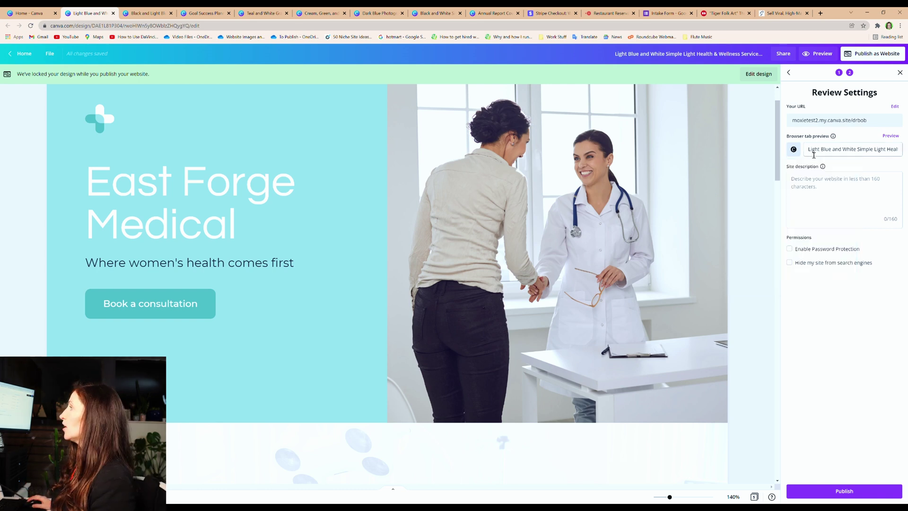
pyautogui.moveTo(810, 150); pyautogui.dragTo(905, 155)
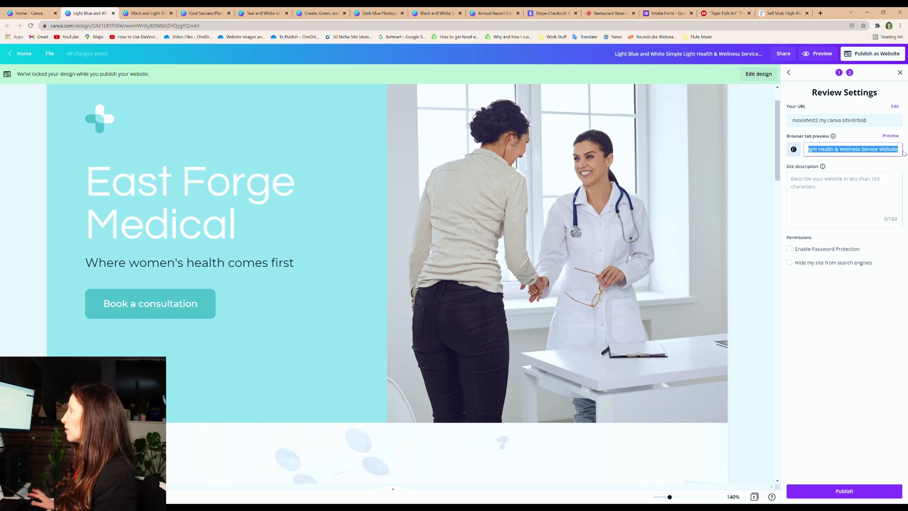
pyautogui.write("Dr Bob's Office")
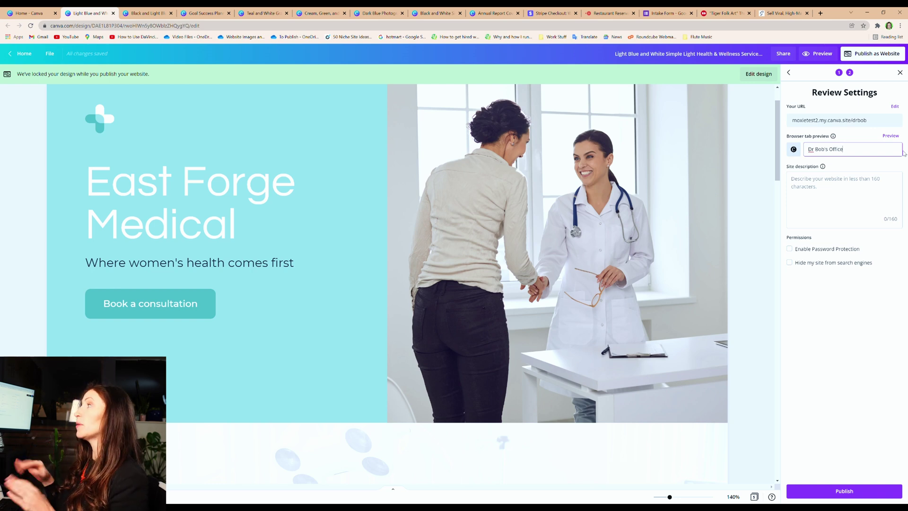
pyautogui.click(860, 189)
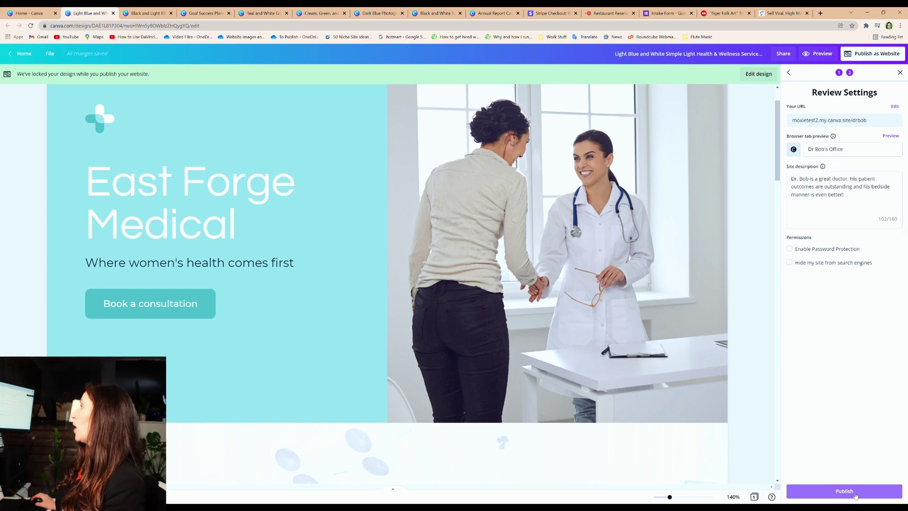
pyautogui.click(855, 493)
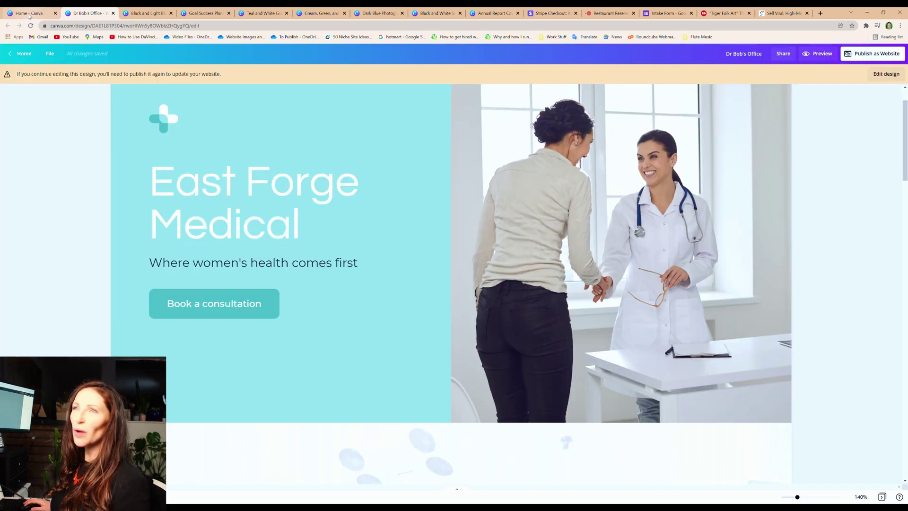
# Show the Domains settings page and the Millionaire Moxie Headsets site's options menu
pyautogui.click(29, 13)
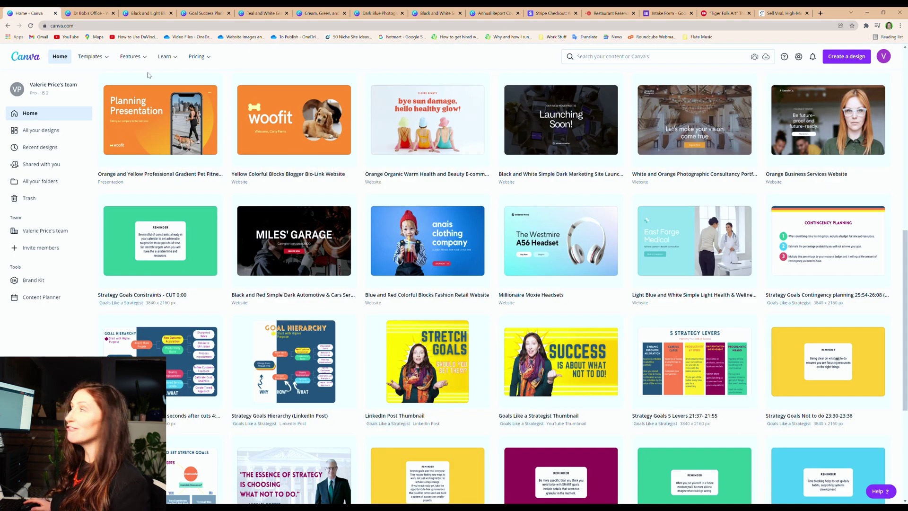
pyautogui.click(799, 57)
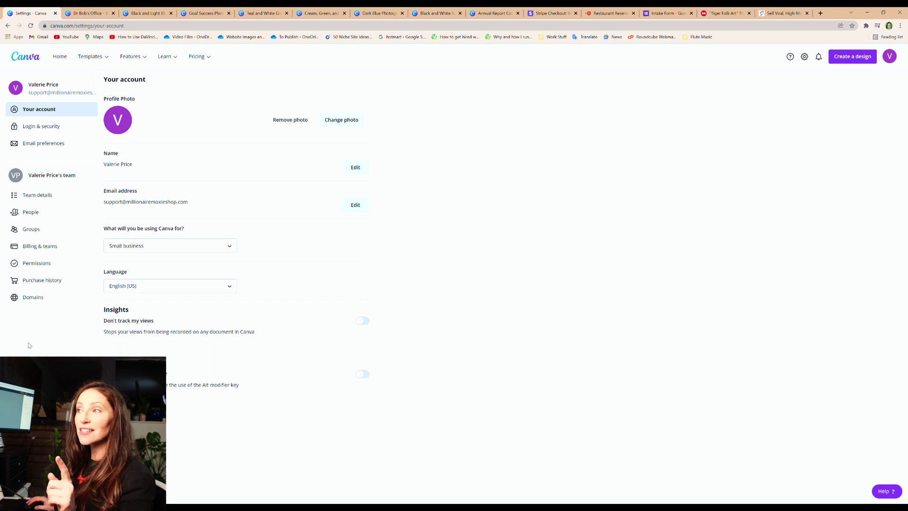
pyautogui.click(37, 298)
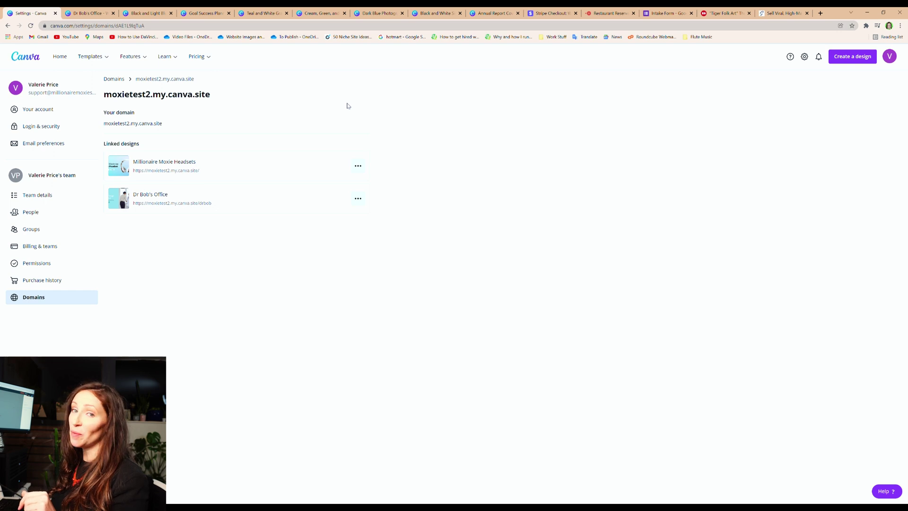
pyautogui.click(357, 168)
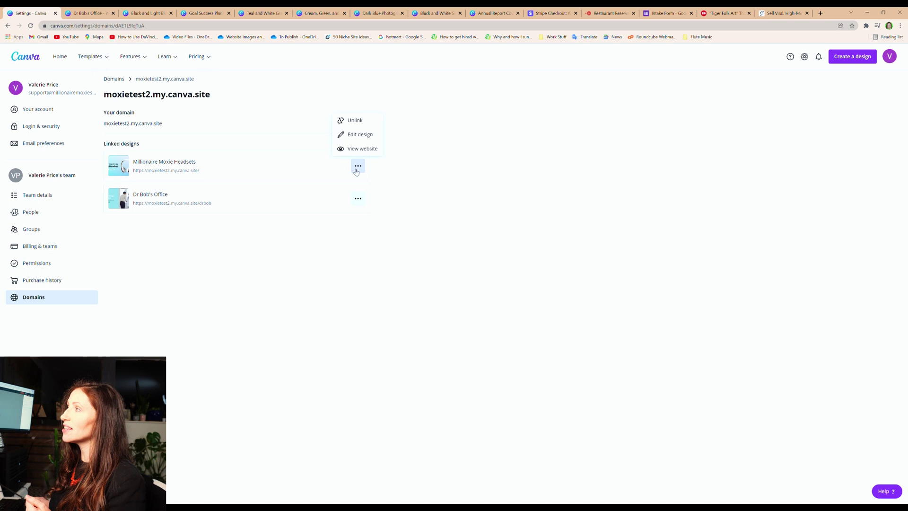
# Unlock the headset design, republish it over the live site, and view the result
pyautogui.click(360, 134)
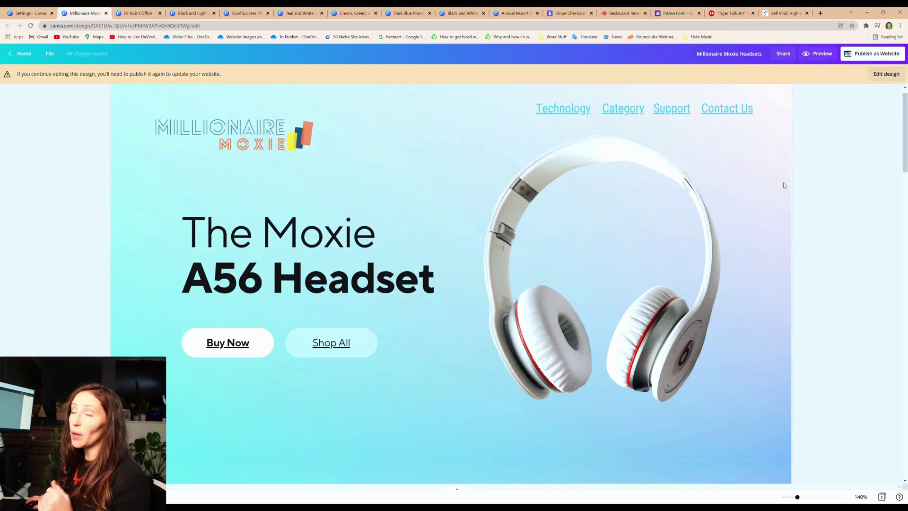
pyautogui.scroll(-1, 773, 186)
pyautogui.scroll(2, 768, 186)
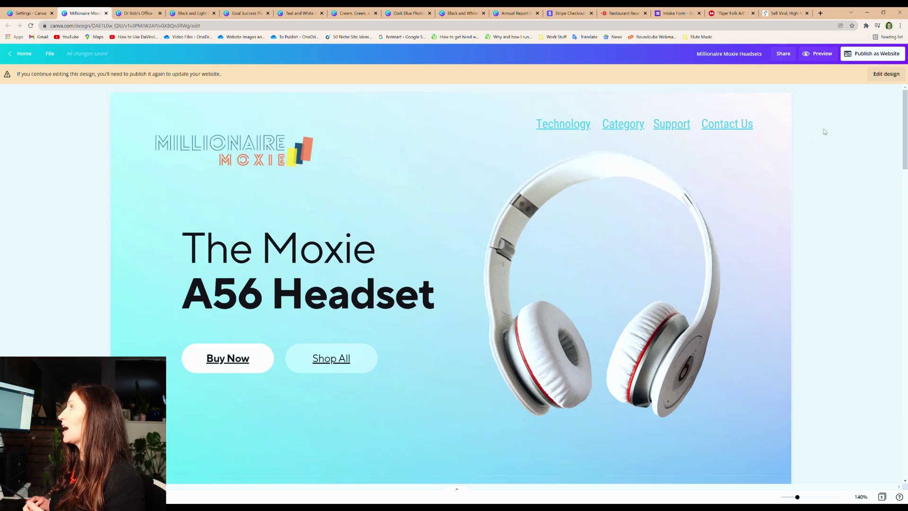
pyautogui.click(884, 75)
pyautogui.scroll(-2, 642, 167)
pyautogui.scroll(-1, 643, 167)
pyautogui.moveTo(641, 173); pyautogui.dragTo(681, 201)
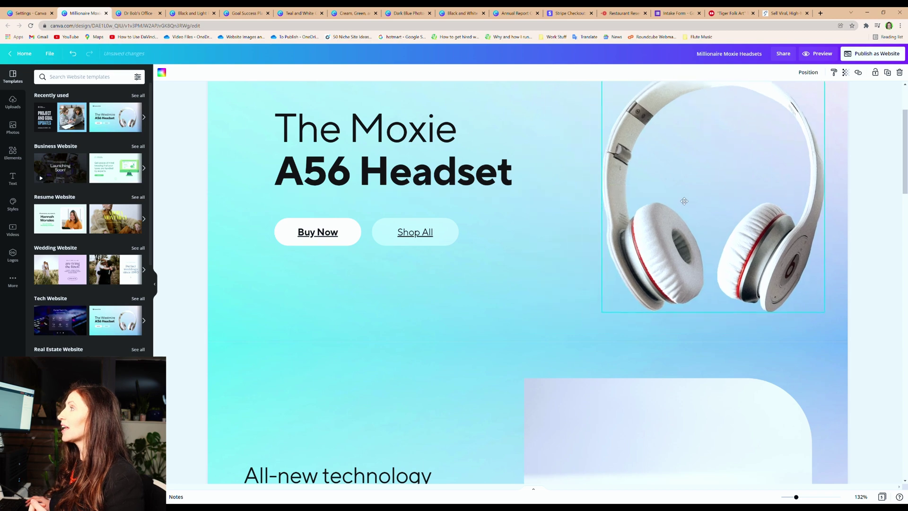
pyautogui.scroll(2, 666, 194)
pyautogui.moveTo(680, 262); pyautogui.dragTo(623, 220)
pyautogui.scroll(-2, 623, 221)
pyautogui.scroll(-2, 513, 212)
pyautogui.scroll(2, 513, 213)
pyautogui.scroll(1, 426, 213)
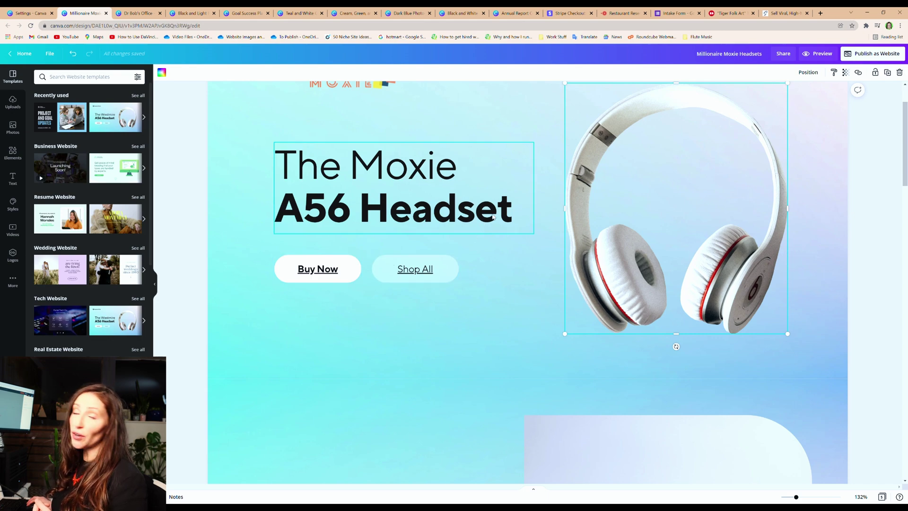
pyautogui.scroll(-3, 492, 218)
pyautogui.scroll(-3, 483, 223)
pyautogui.scroll(-3, 481, 228)
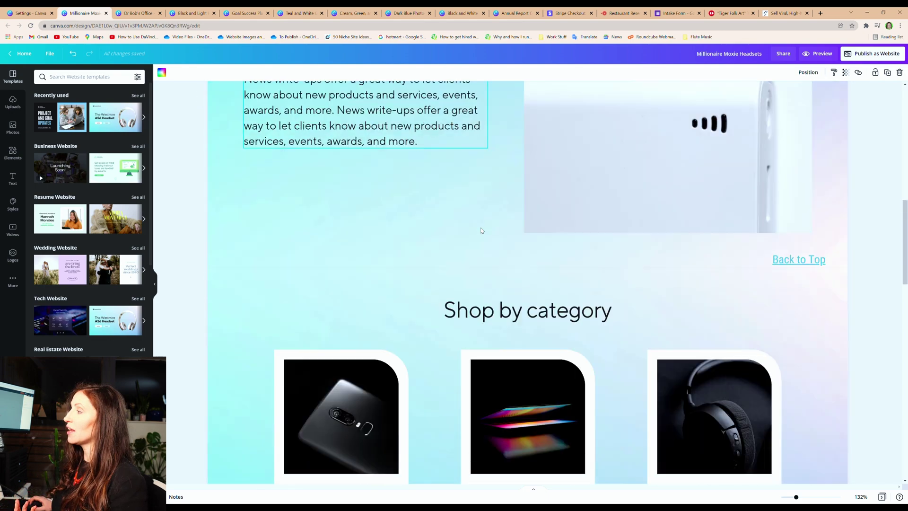
pyautogui.scroll(-4, 481, 228)
pyautogui.scroll(-4, 480, 227)
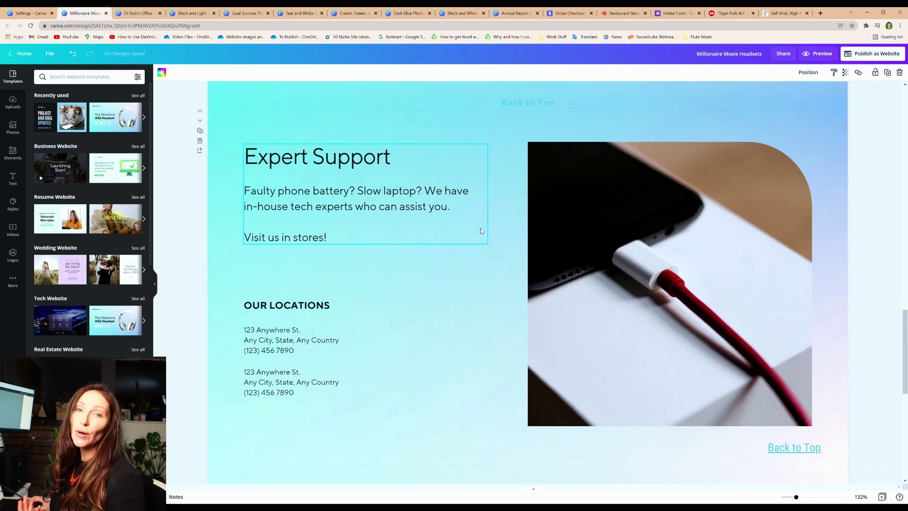
pyautogui.scroll(-3, 481, 230)
pyautogui.scroll(-2, 469, 220)
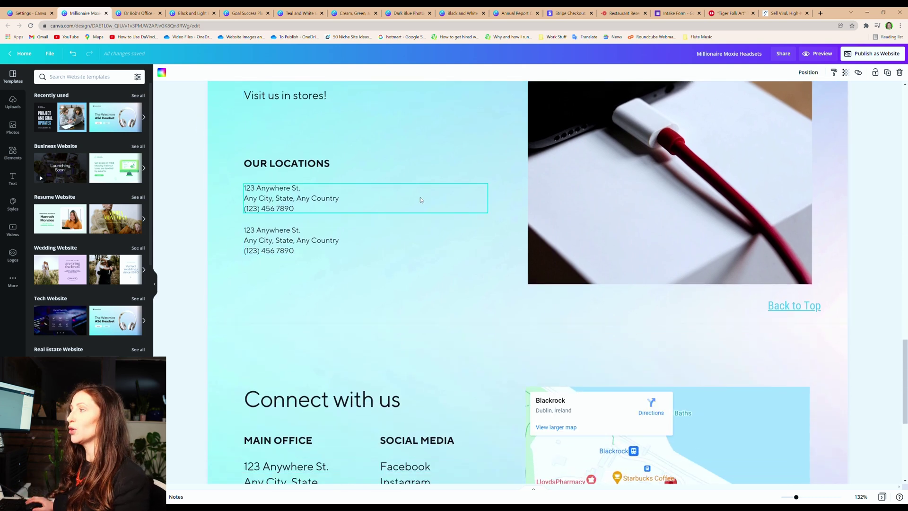
pyautogui.scroll(-4, 462, 228)
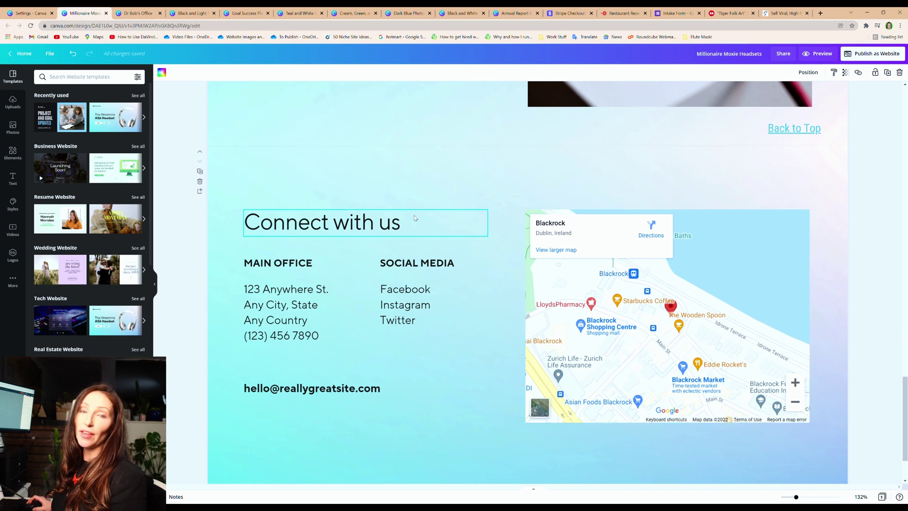
pyautogui.scroll(4, 415, 217)
pyautogui.scroll(4, 416, 219)
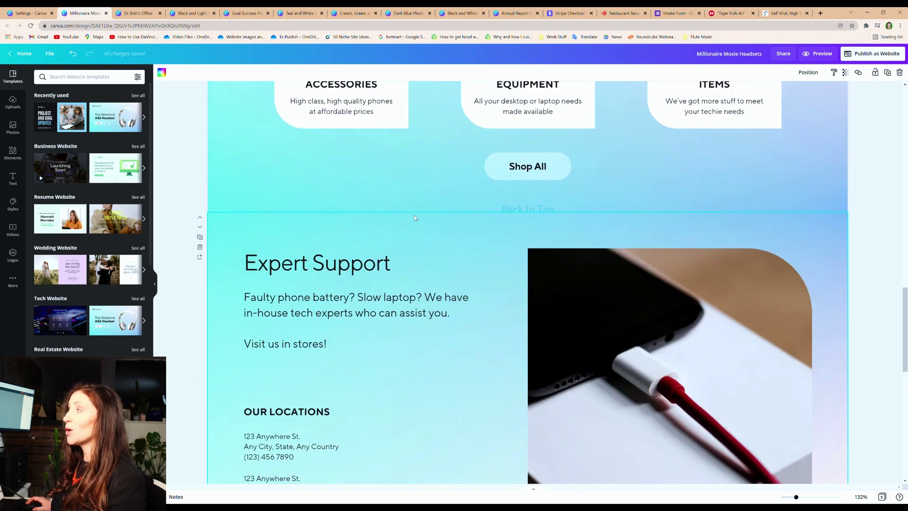
pyautogui.scroll(3, 413, 213)
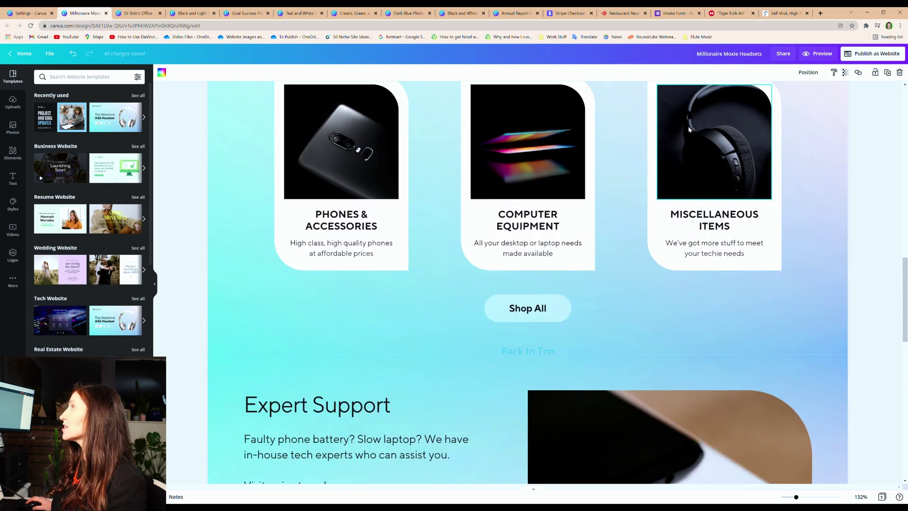
pyautogui.click(874, 54)
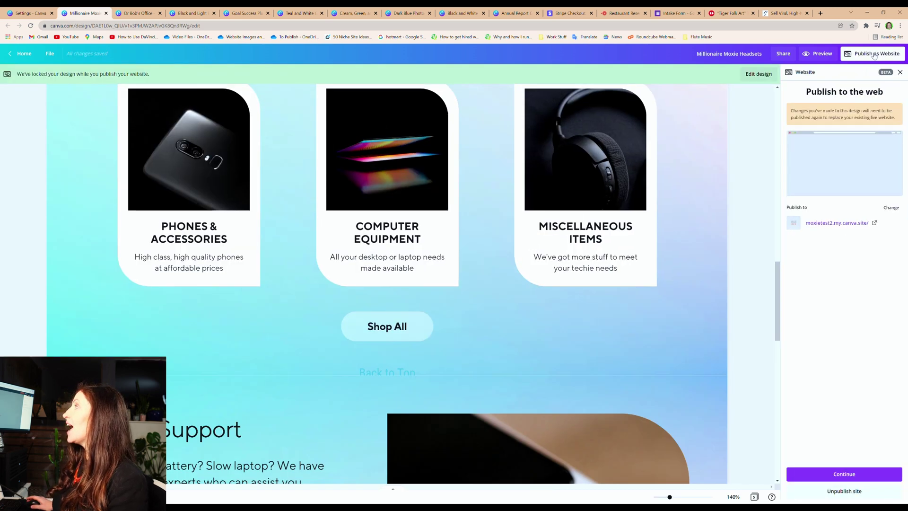
pyautogui.click(874, 477)
pyautogui.click(355, 238)
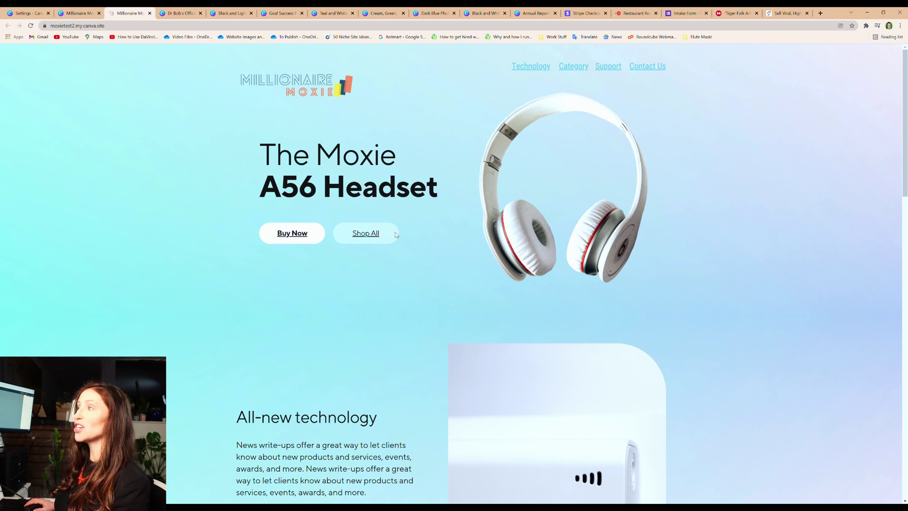
pyautogui.scroll(-5, 427, 246)
pyautogui.scroll(-5, 426, 246)
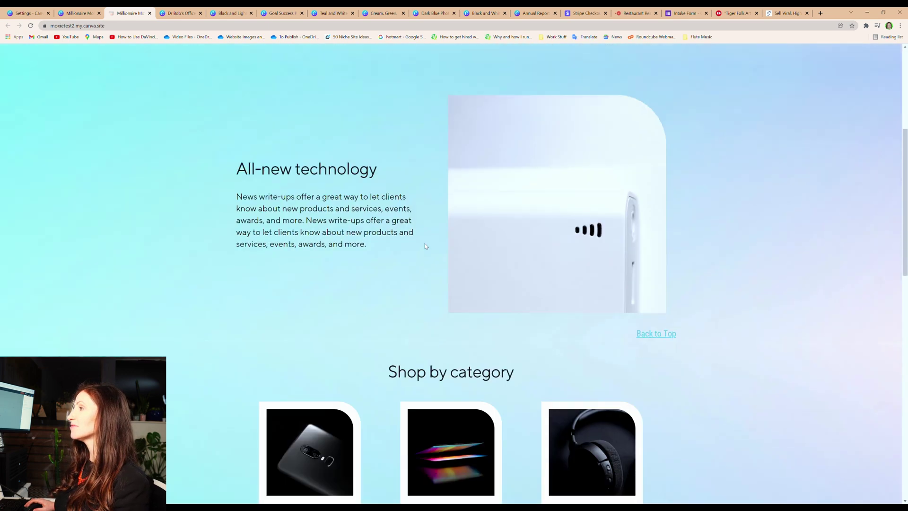
pyautogui.scroll(-5, 426, 246)
pyautogui.scroll(-5, 426, 246)
pyautogui.scroll(-3, 426, 246)
pyautogui.scroll(3, 427, 247)
pyautogui.scroll(4, 427, 247)
pyautogui.scroll(5, 426, 246)
pyautogui.scroll(4, 426, 246)
pyautogui.scroll(3, 426, 246)
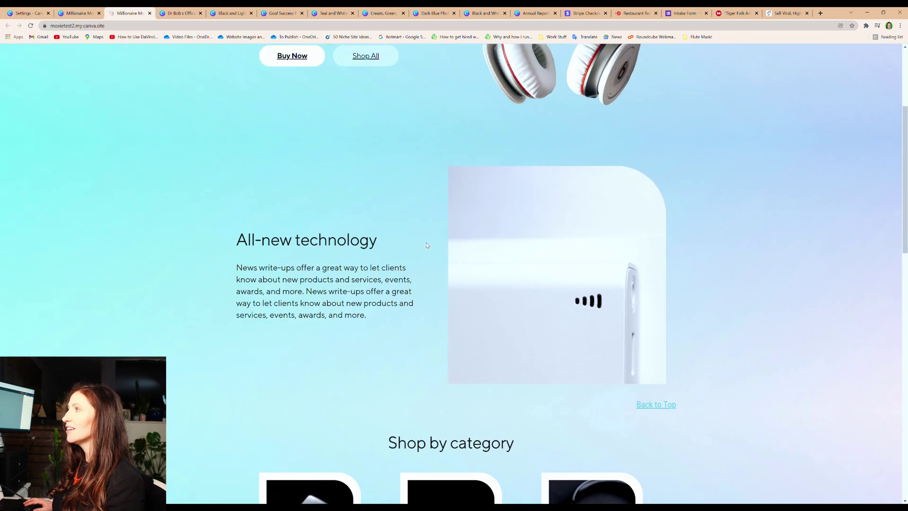
pyautogui.scroll(3, 426, 246)
pyautogui.scroll(3, 427, 246)
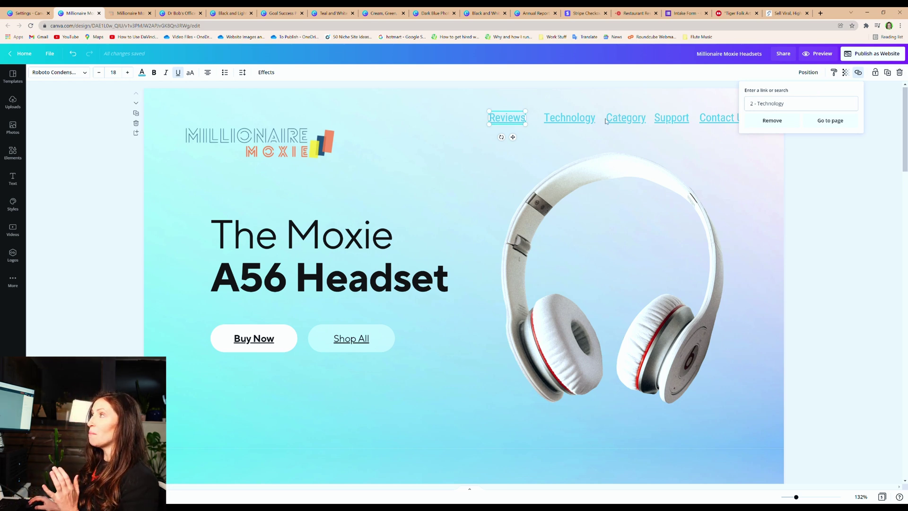
# Point the Reviews link to '4 - Support' and go to that page
pyautogui.click(835, 106)
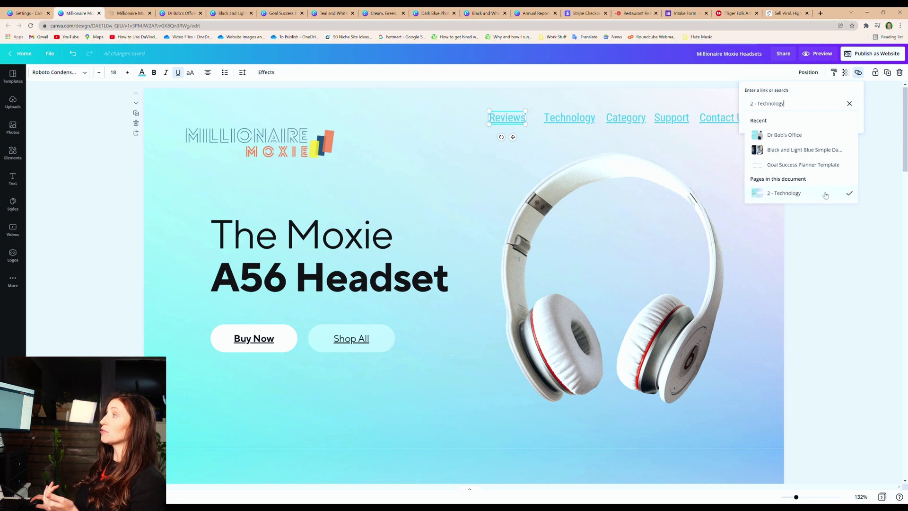
pyautogui.click(825, 194)
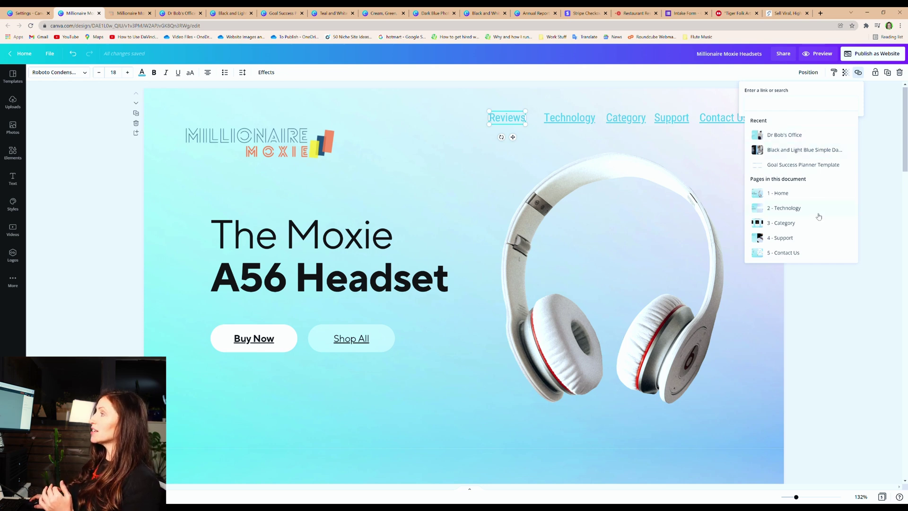
pyautogui.click(797, 241)
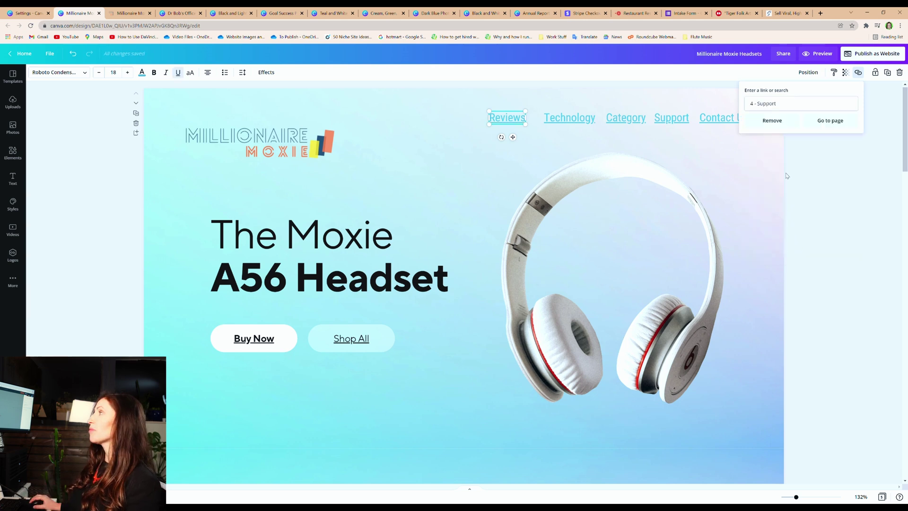
pyautogui.click(829, 122)
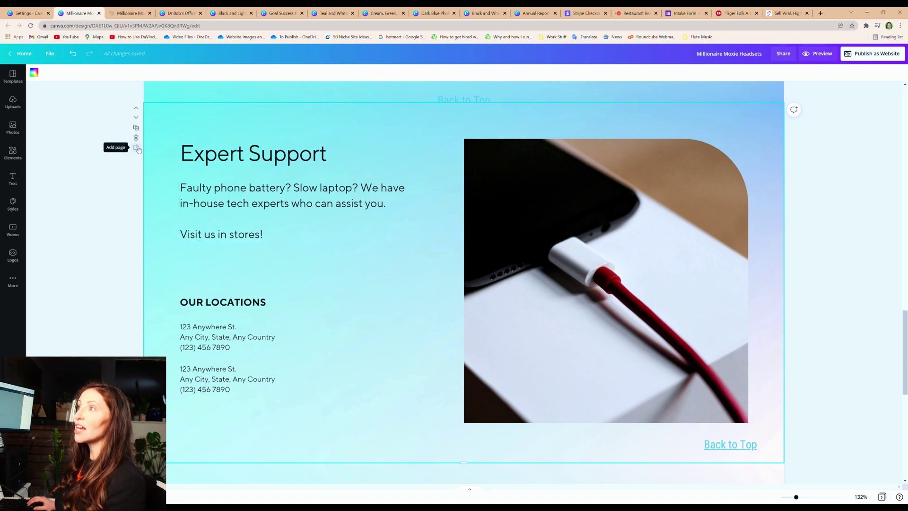
# Add a blank page after Support and paste the Support page's gradient background onto it
pyautogui.click(137, 147)
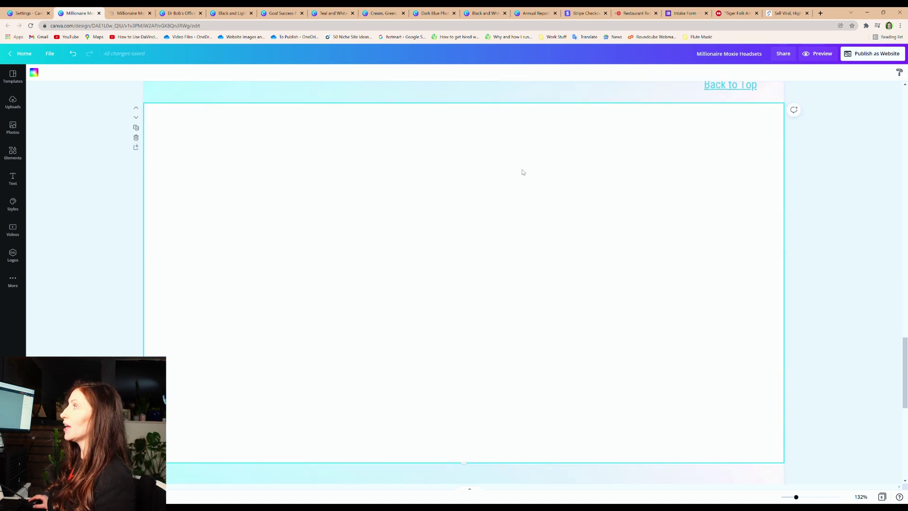
pyautogui.scroll(3, 284, 127)
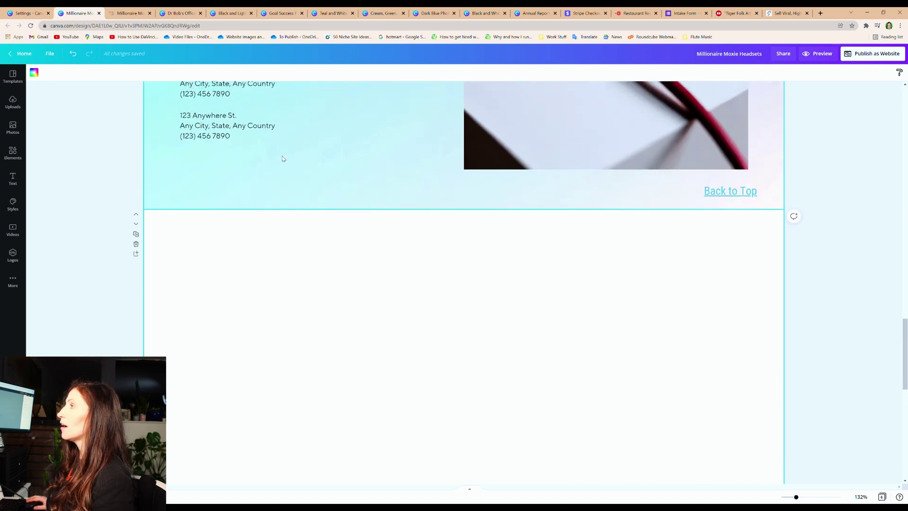
pyautogui.click(302, 159)
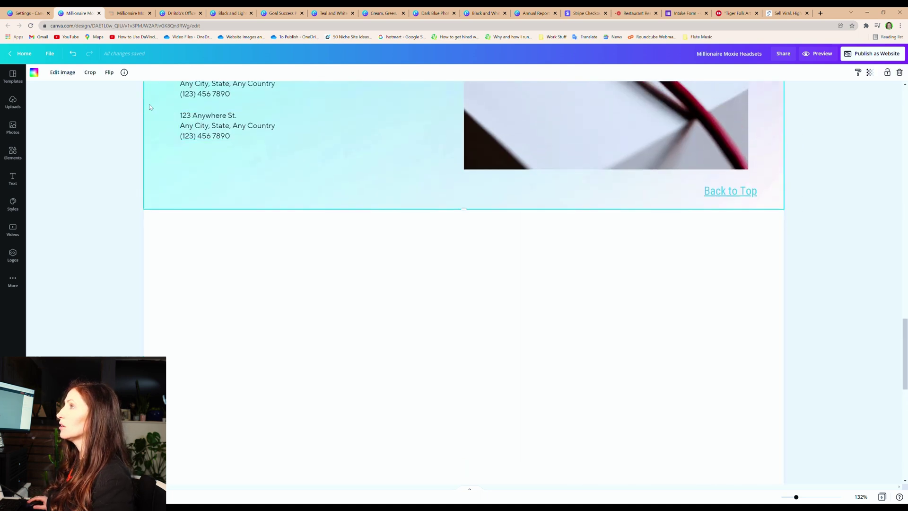
pyautogui.click(223, 270)
pyautogui.hotkey('ctrl', 'v')
pyautogui.scroll(-5, 269, 236)
pyautogui.scroll(4, 269, 236)
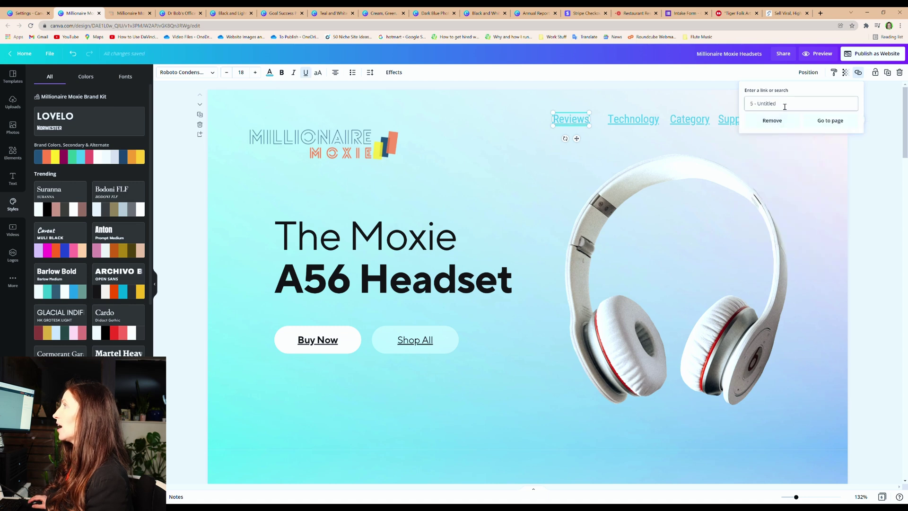
# Rename the untitled page 'Reviews', link Reviews to it, and preview the site
pyautogui.moveTo(784, 104); pyautogui.dragTo(772, 104)
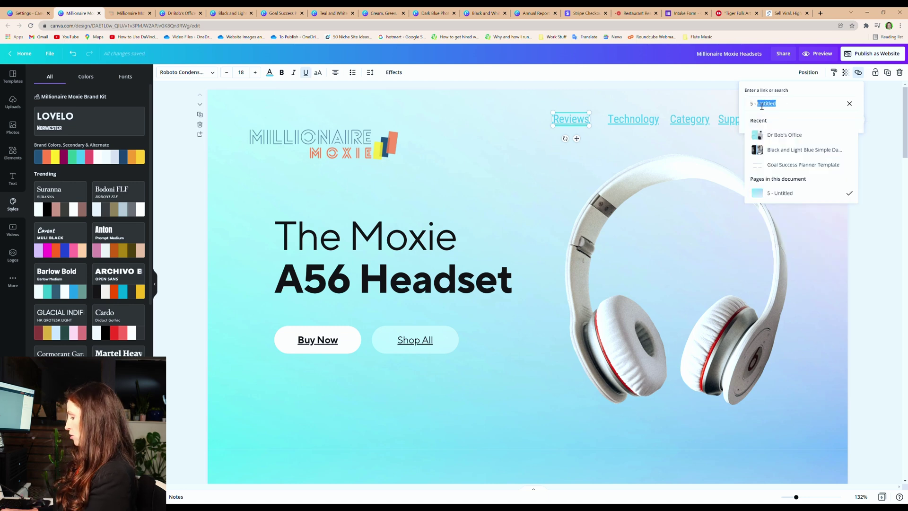
pyautogui.write('Reviews')
pyautogui.press('Return')
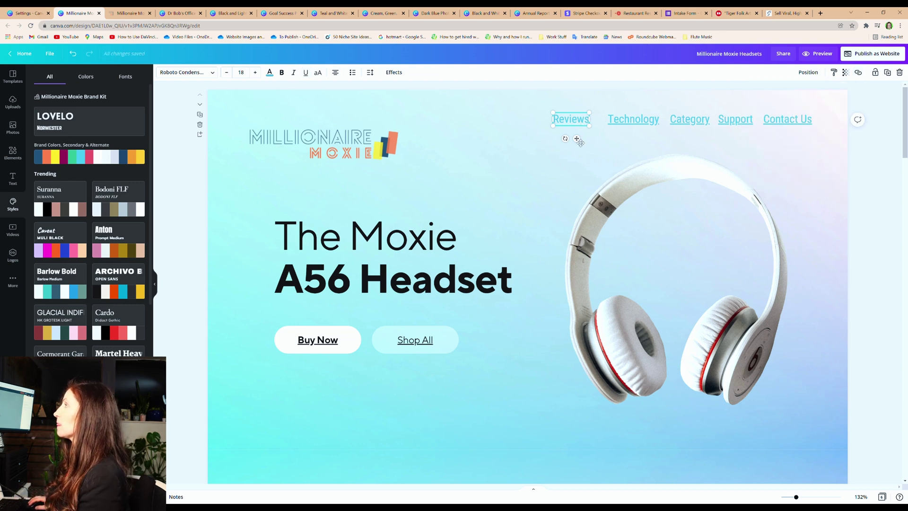
pyautogui.click(818, 54)
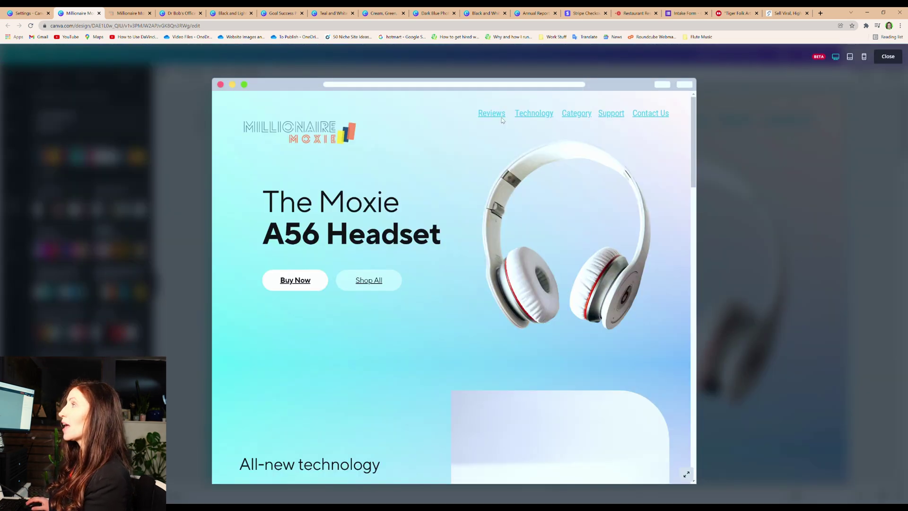
# Follow the Reviews menu link in the desktop preview to the blank gradient section
pyautogui.click(492, 112)
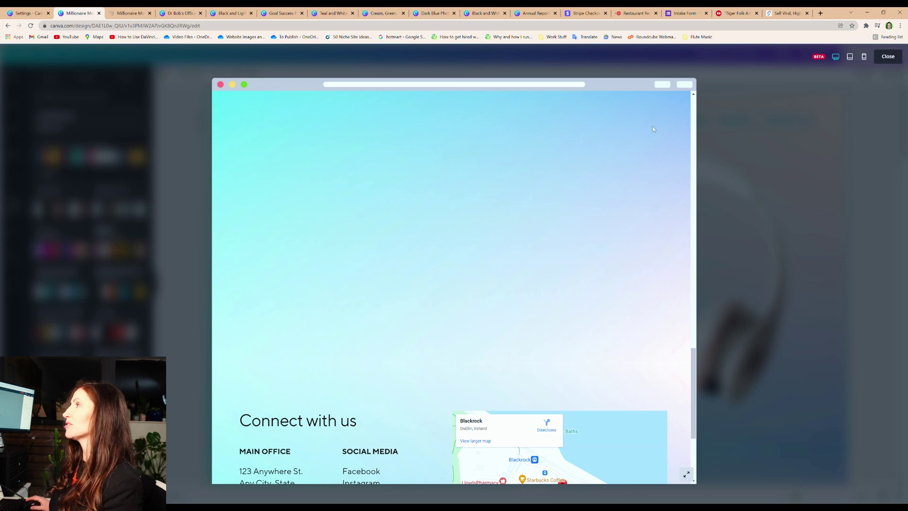
# Check the site in tablet and phone layouts, then close the preview
pyautogui.click(851, 57)
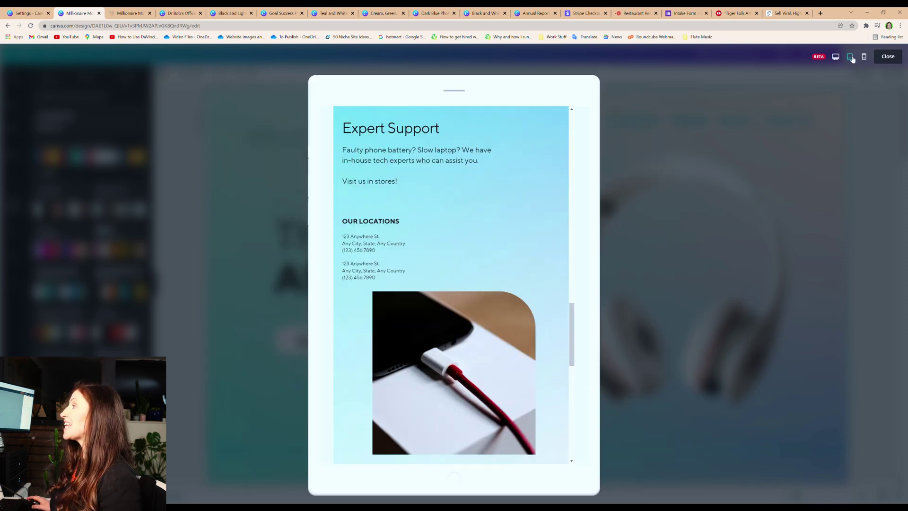
pyautogui.click(865, 57)
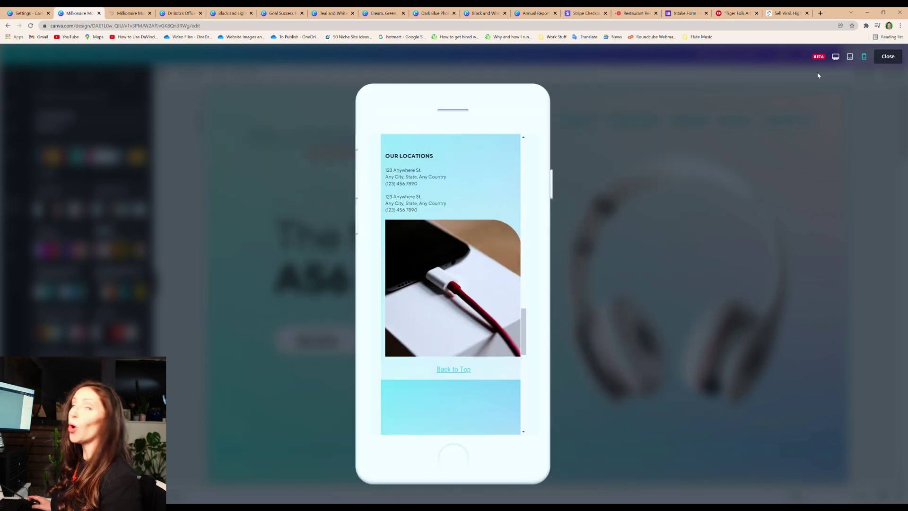
pyautogui.scroll(5, 504, 226)
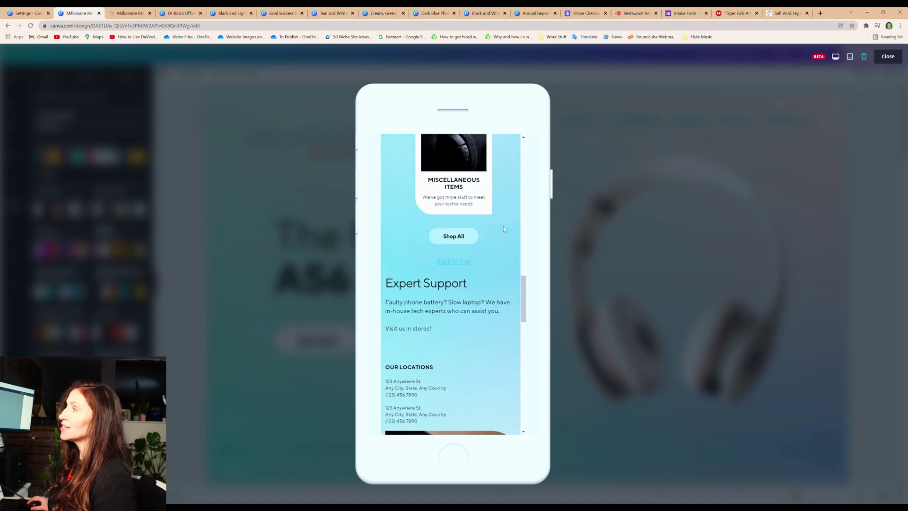
pyautogui.scroll(5, 504, 227)
pyautogui.scroll(3, 504, 226)
pyautogui.scroll(2, 504, 226)
pyautogui.scroll(3, 507, 229)
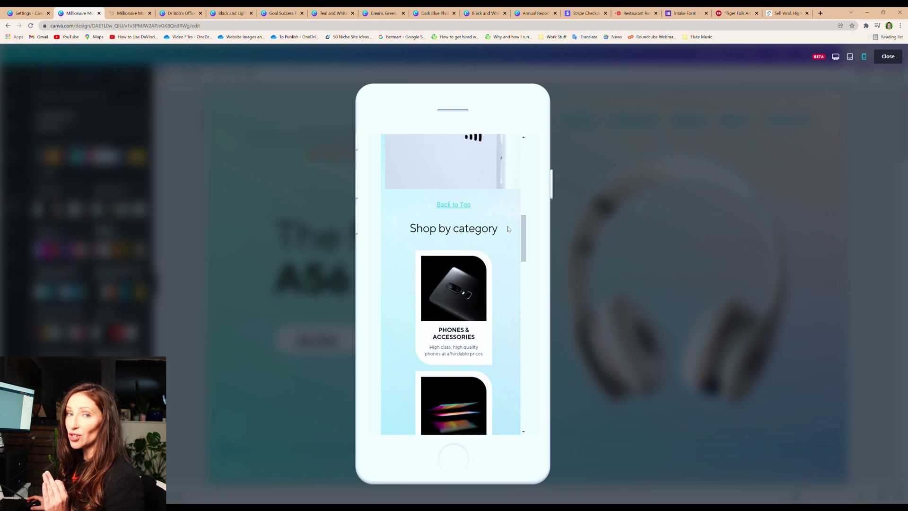
pyautogui.scroll(5, 512, 228)
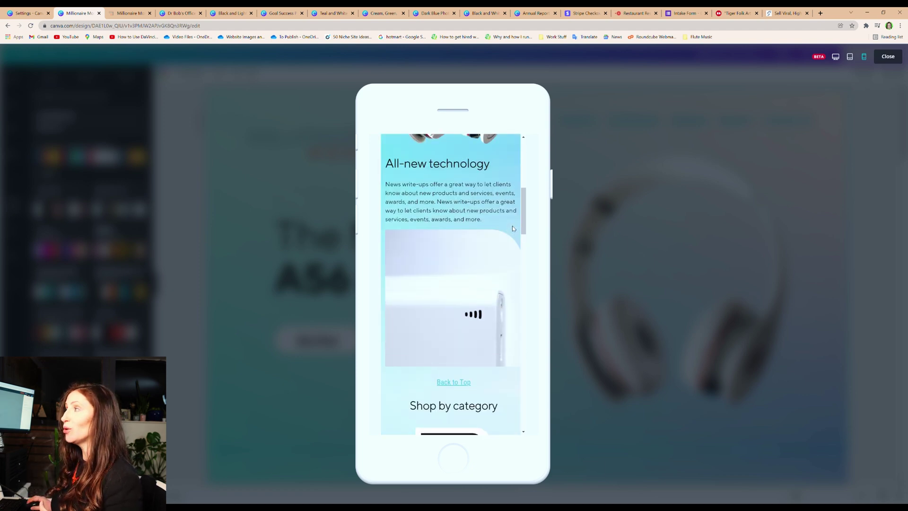
pyautogui.scroll(5, 513, 228)
pyautogui.scroll(3, 512, 228)
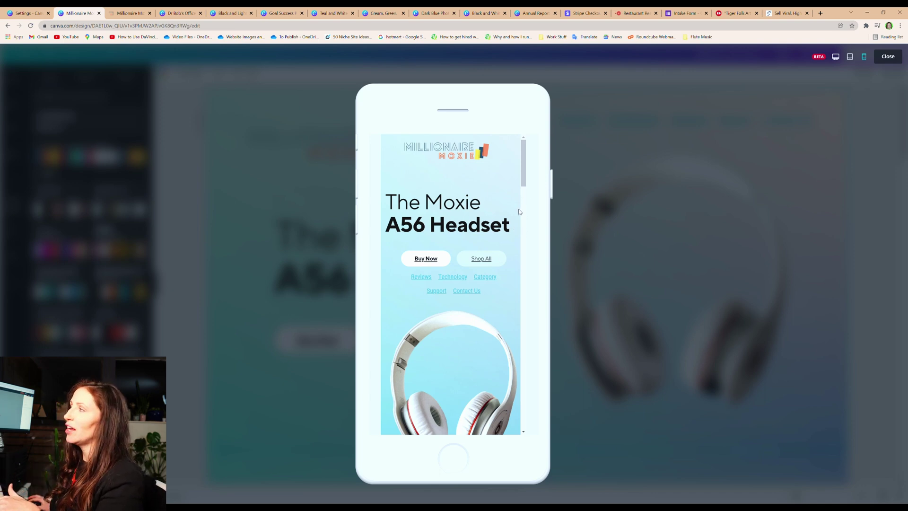
pyautogui.scroll(-5, 519, 211)
pyautogui.scroll(-5, 519, 210)
pyautogui.scroll(-4, 519, 212)
pyautogui.scroll(-5, 519, 212)
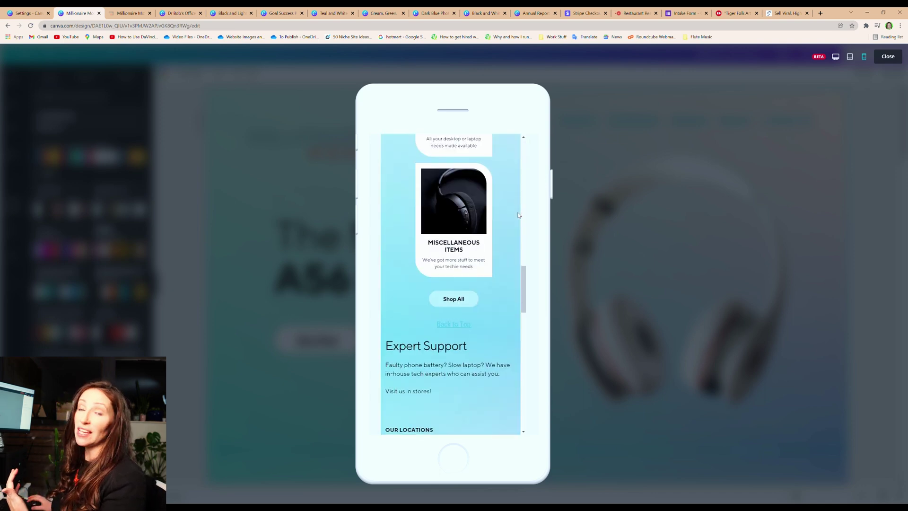
pyautogui.scroll(-5, 519, 212)
pyautogui.scroll(-3, 519, 212)
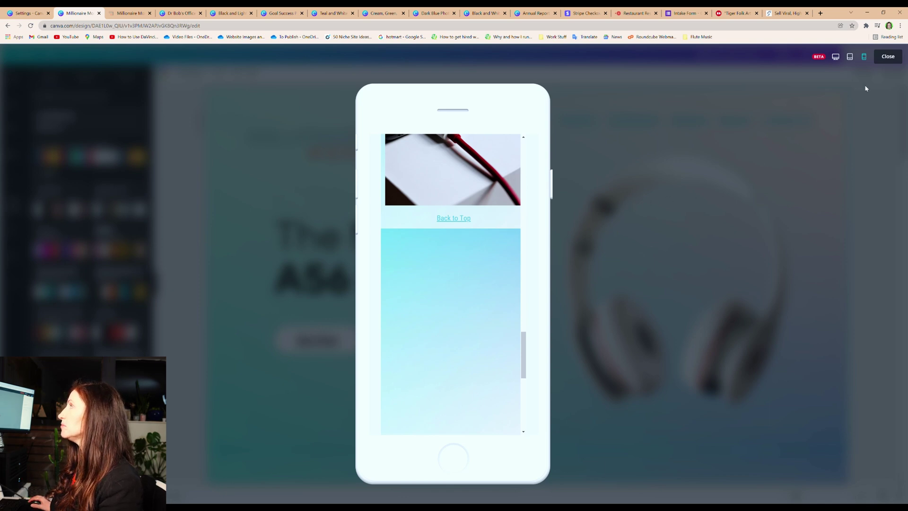
pyautogui.click(887, 57)
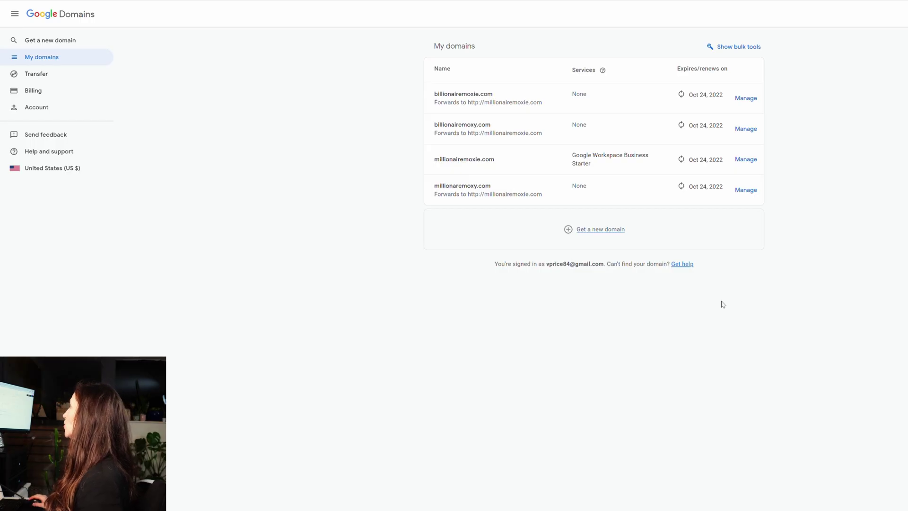
# Open the Website settings for millionaremoxy.com, which forwards to millionairemoxie.com
pyautogui.click(746, 190)
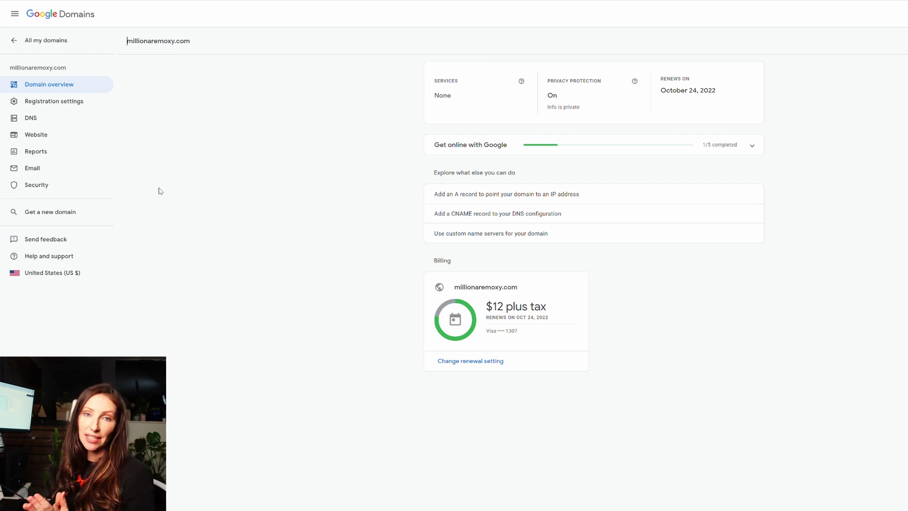
pyautogui.click(46, 139)
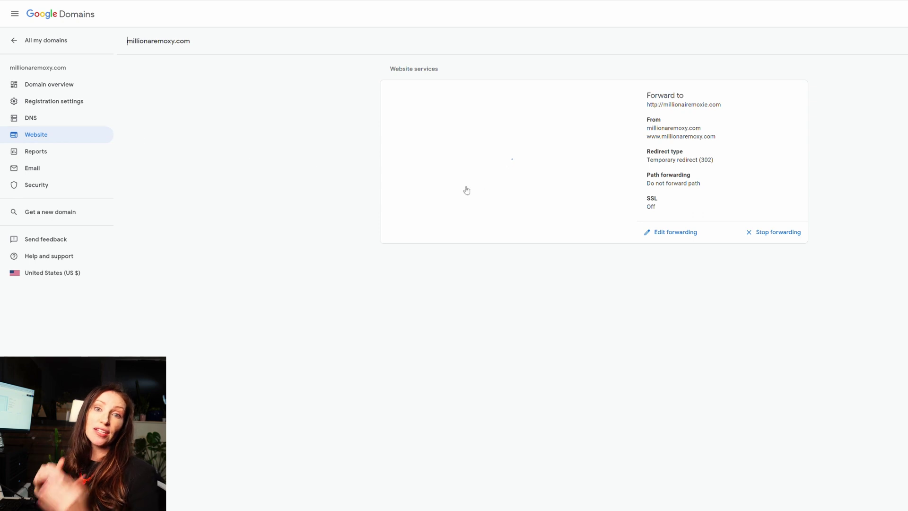
# Replace millionaremoxy.com's forwarding destination with the canva.site /drbob address, then cancel the edit
pyautogui.click(667, 235)
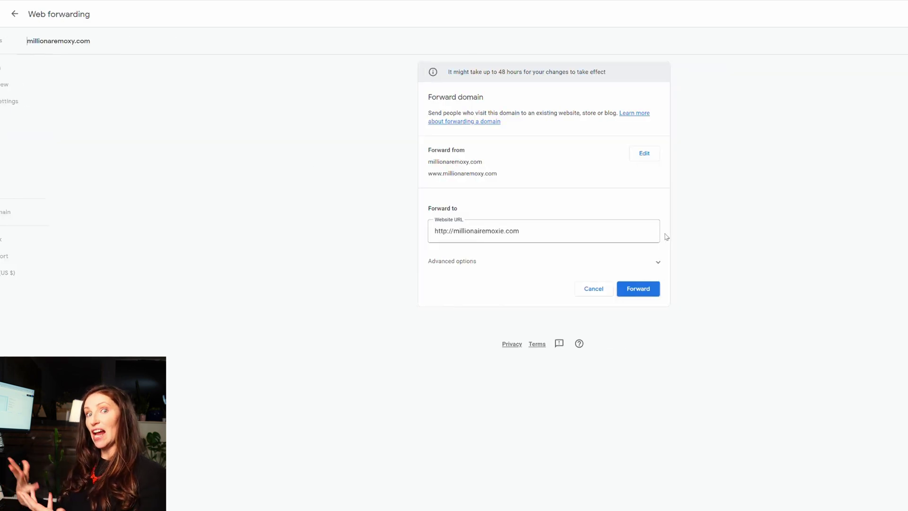
pyautogui.click(576, 232)
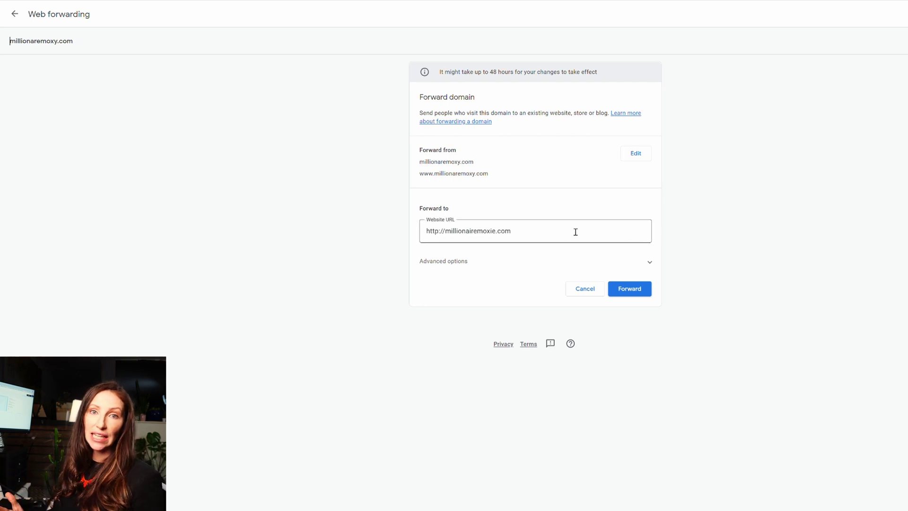
pyautogui.moveTo(561, 233); pyautogui.dragTo(422, 227)
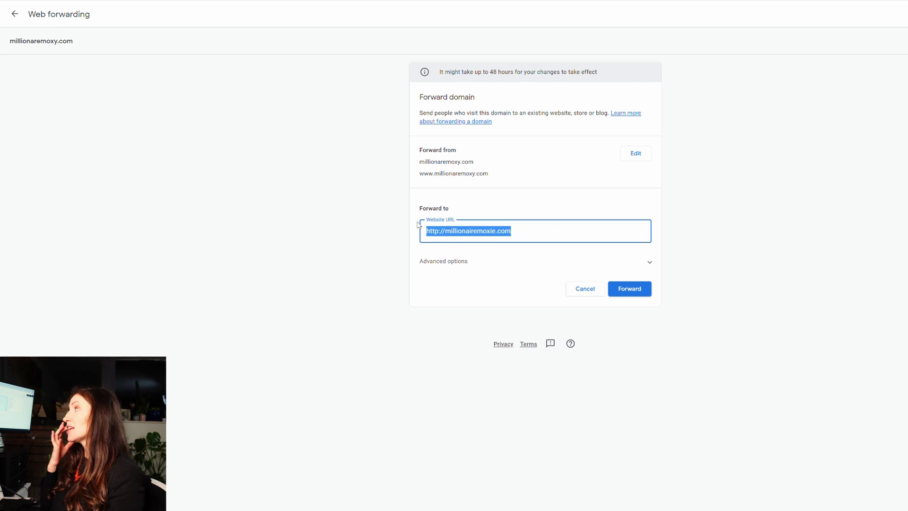
pyautogui.write('https://moxietest2.my.canva.site/drbob')
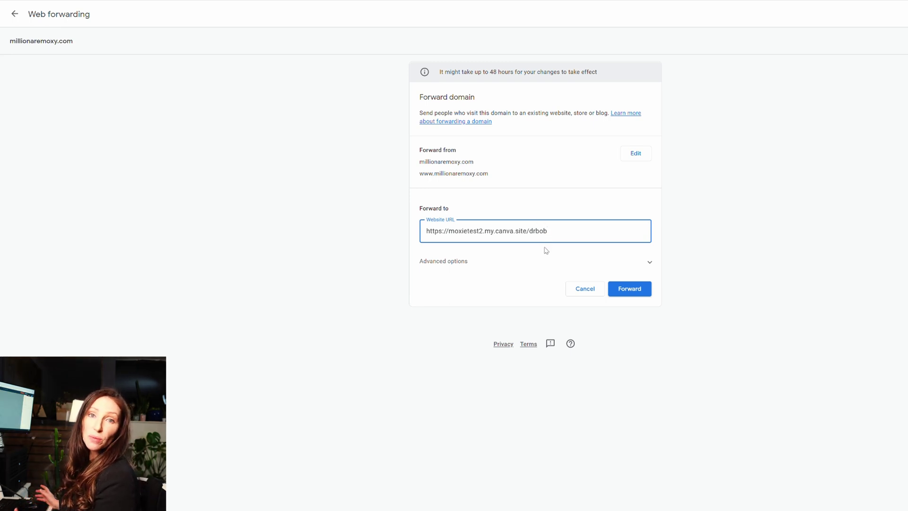
pyautogui.click(591, 293)
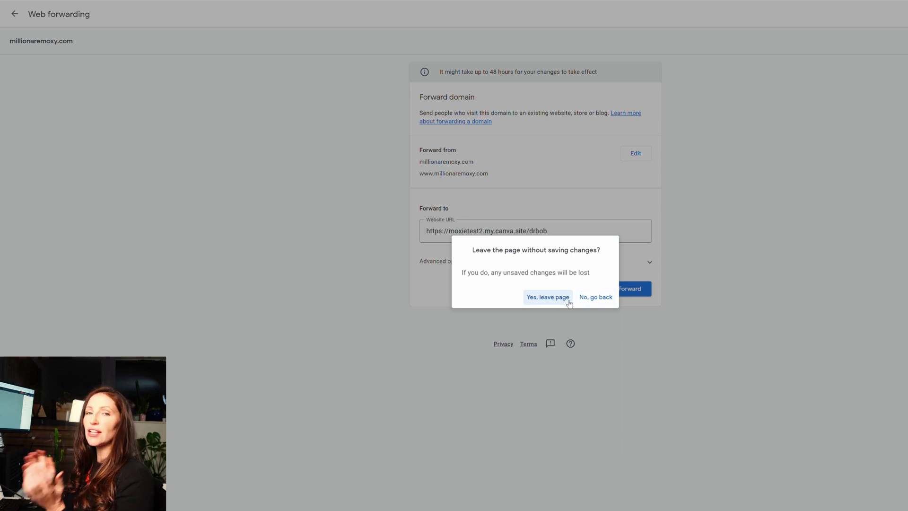
# Leave without saving so millionaremoxy.com keeps forwarding to millionairemoxie.com
pyautogui.click(568, 299)
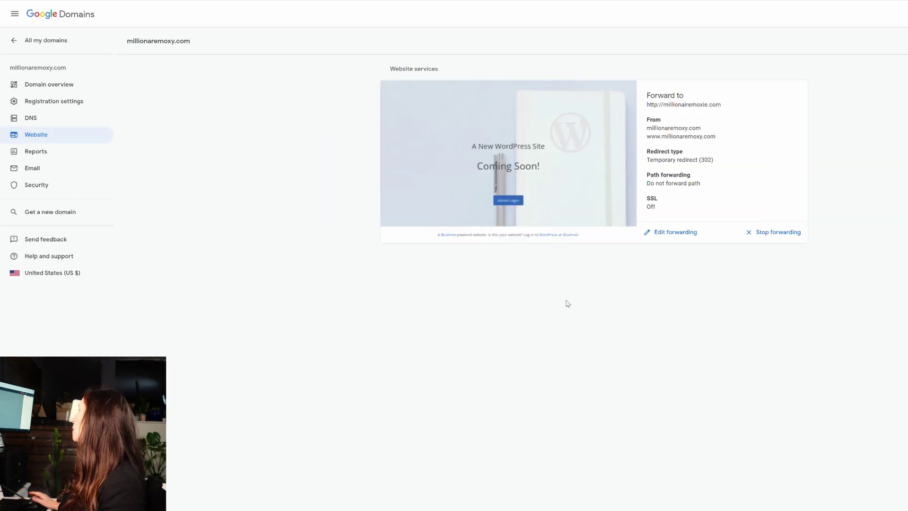